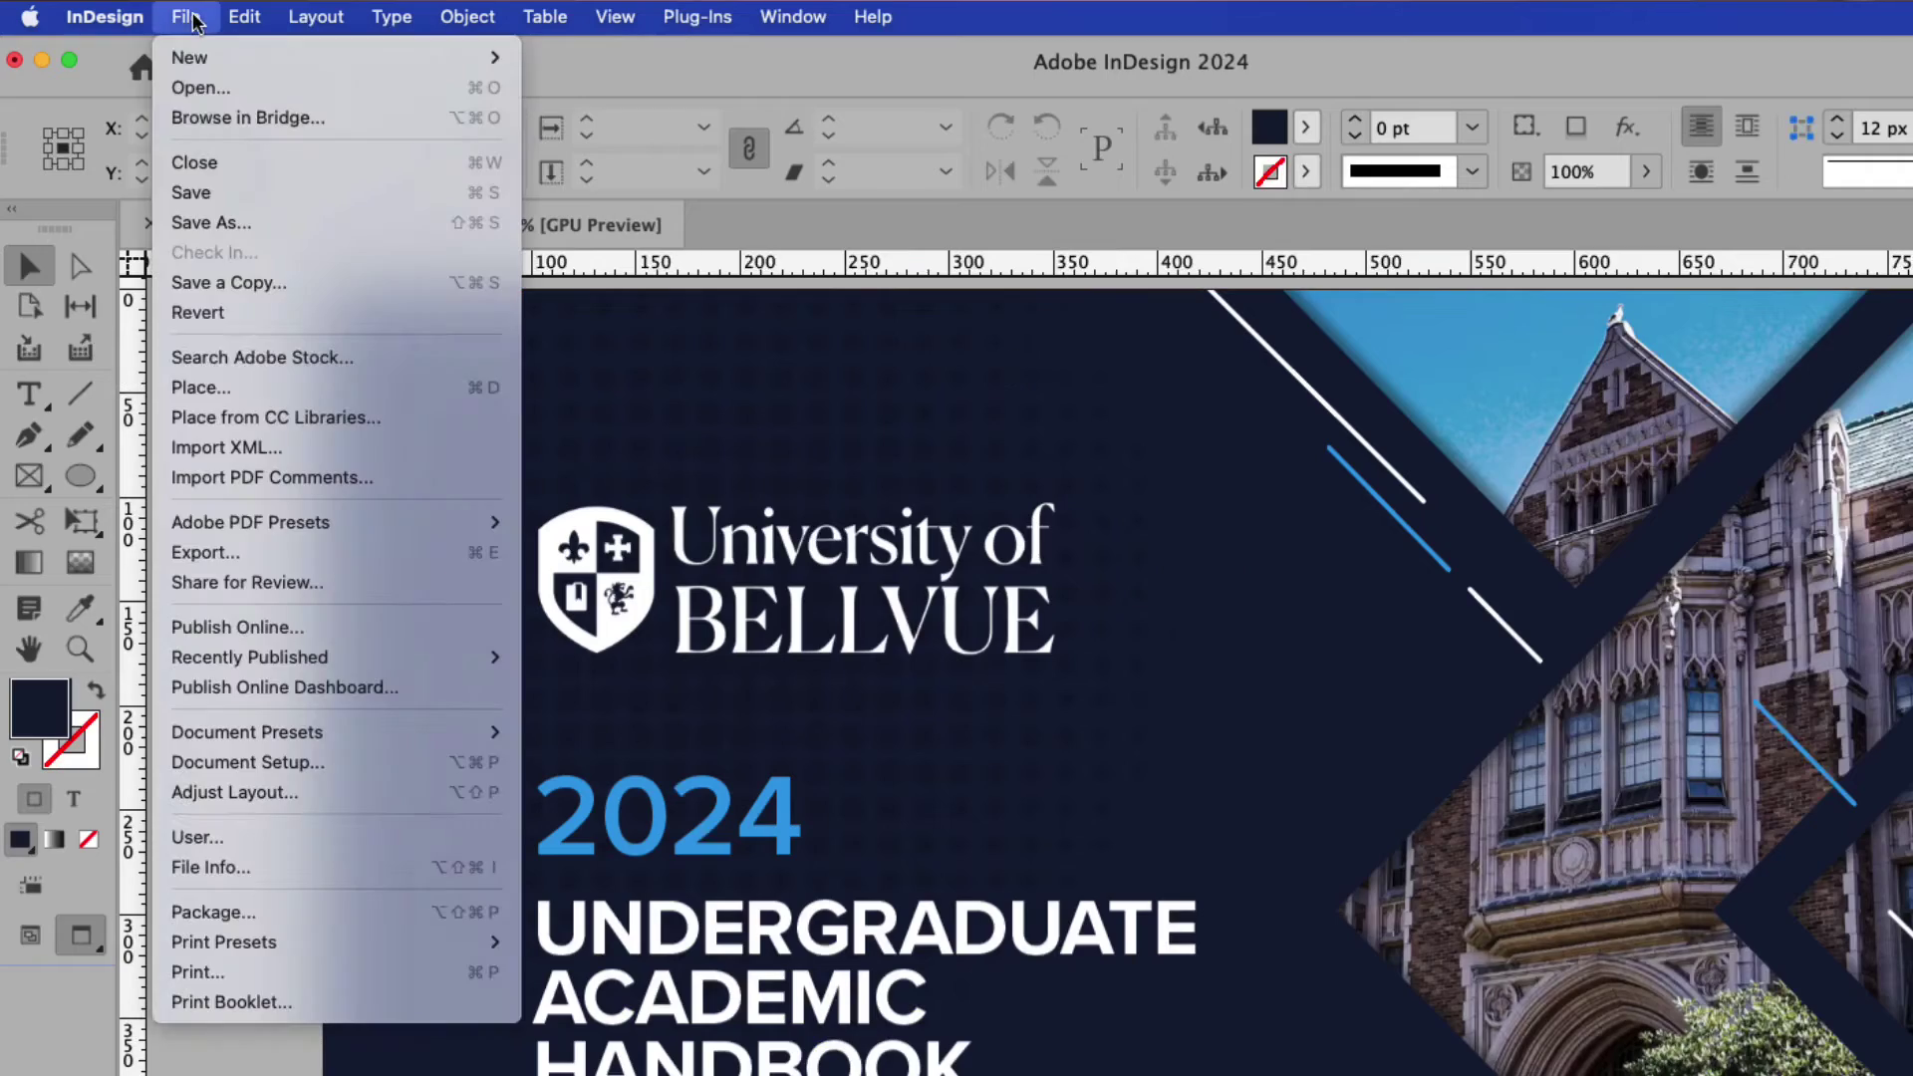
# - Open the Publish Online dialog for the handbook from the File menu
pyautogui.click(264, 627)
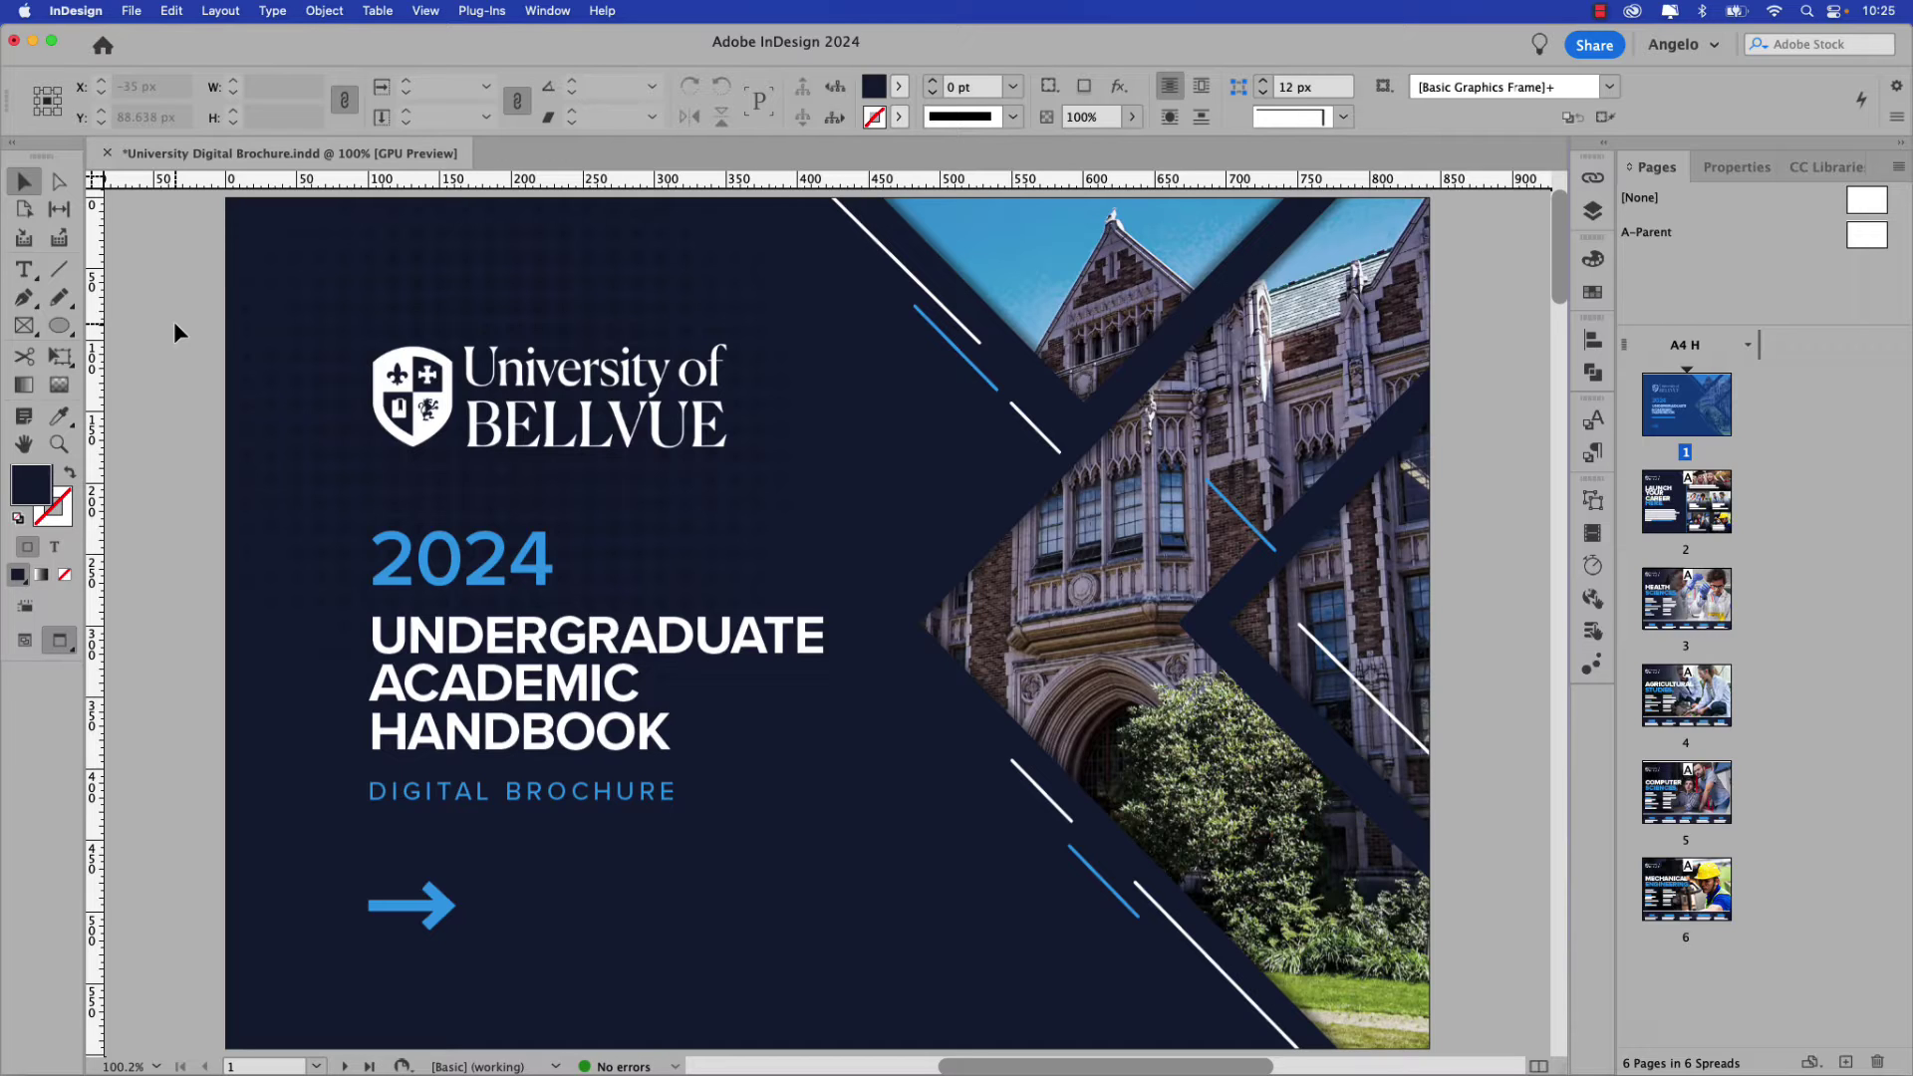
pyautogui.click(131, 9)
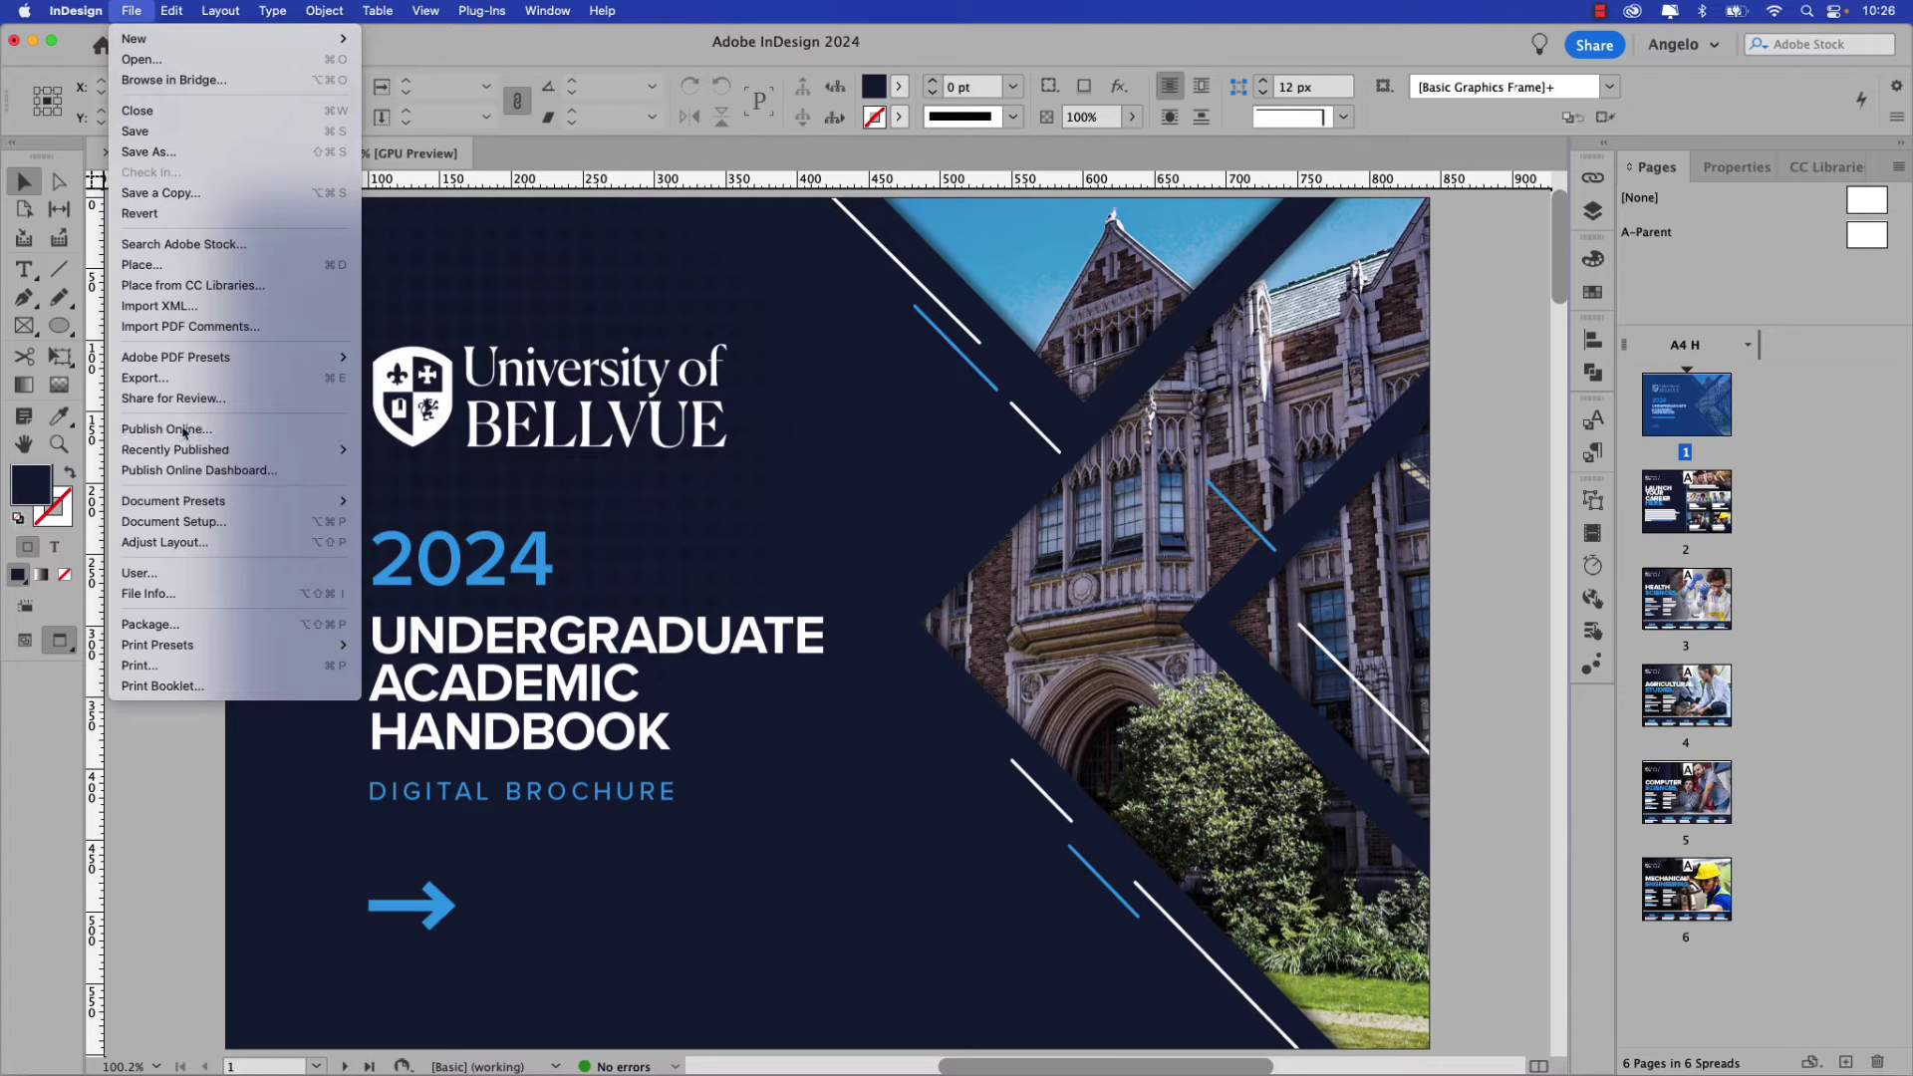
pyautogui.click(183, 432)
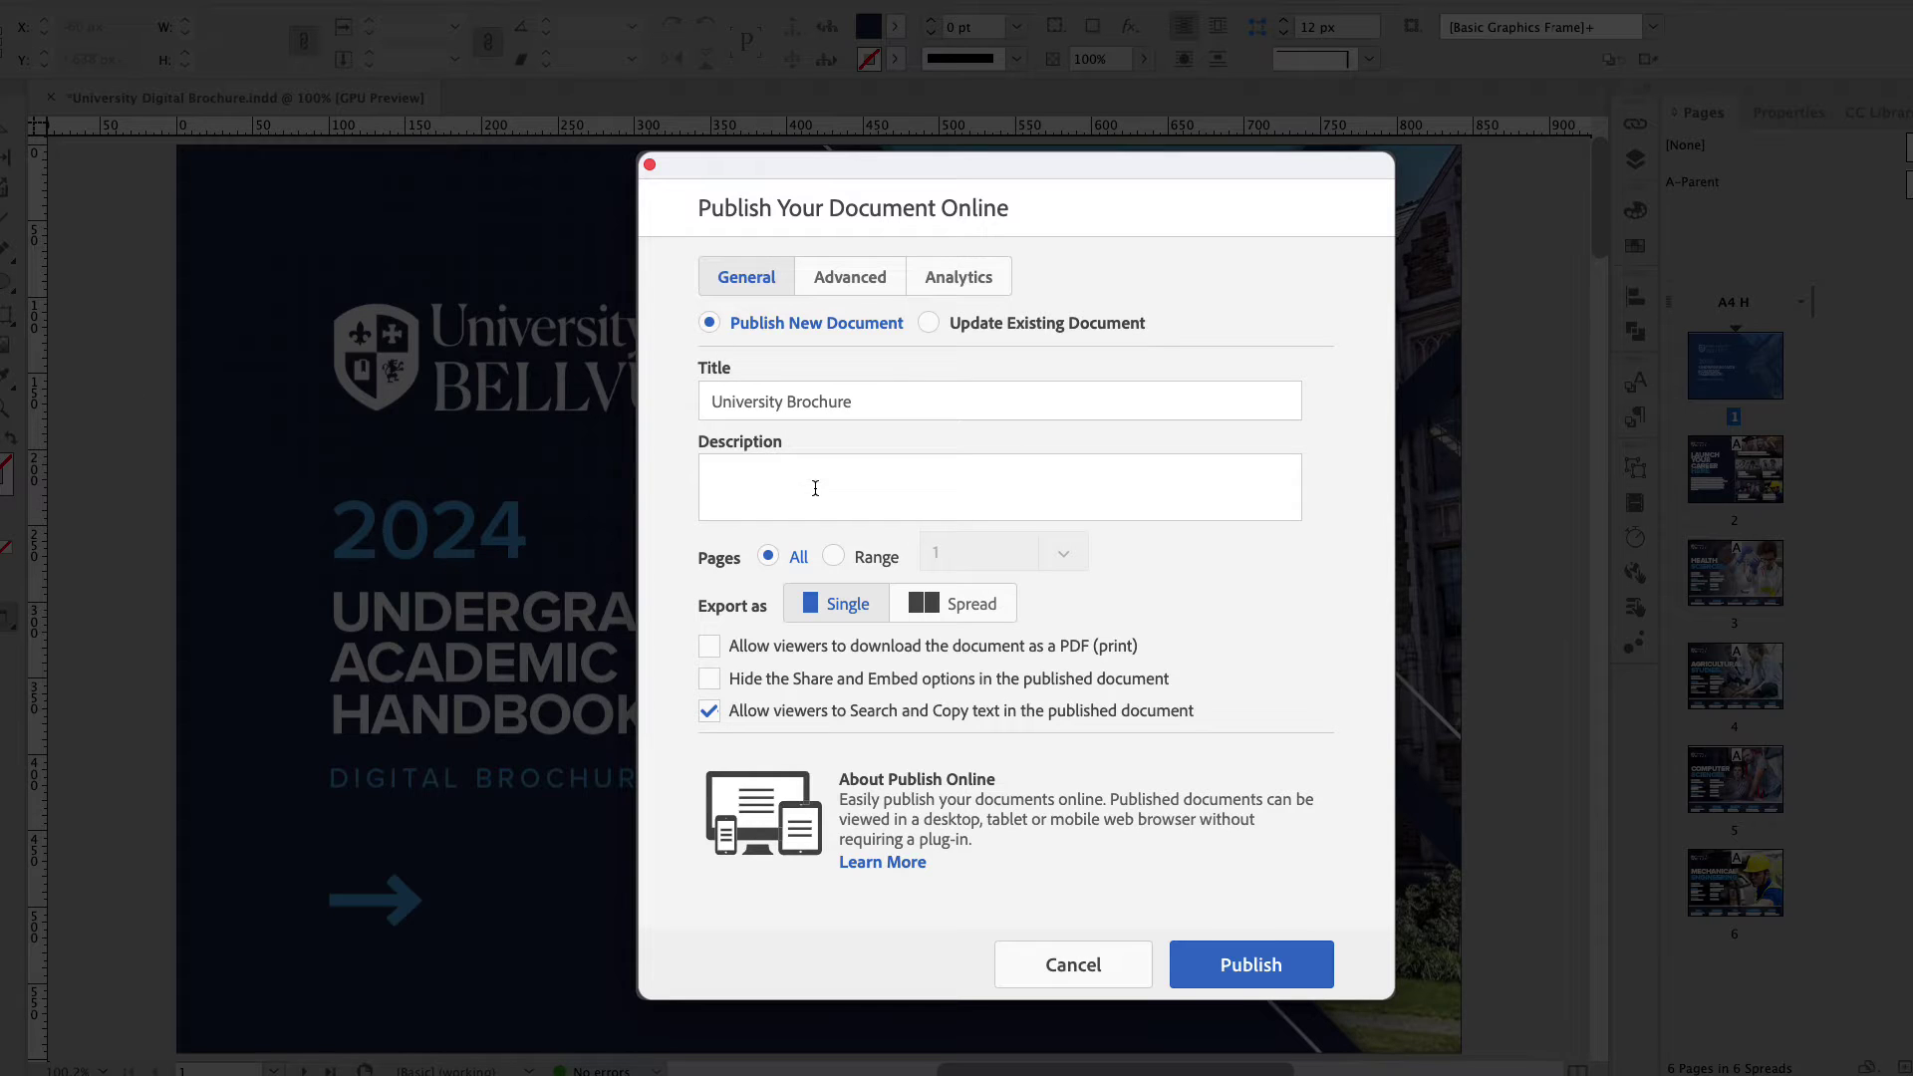
# - Title the publication 'Bellvue Academic Handbook' and paste the 2024 edition description
pyautogui.moveTo(880, 404); pyautogui.dragTo(703, 393)
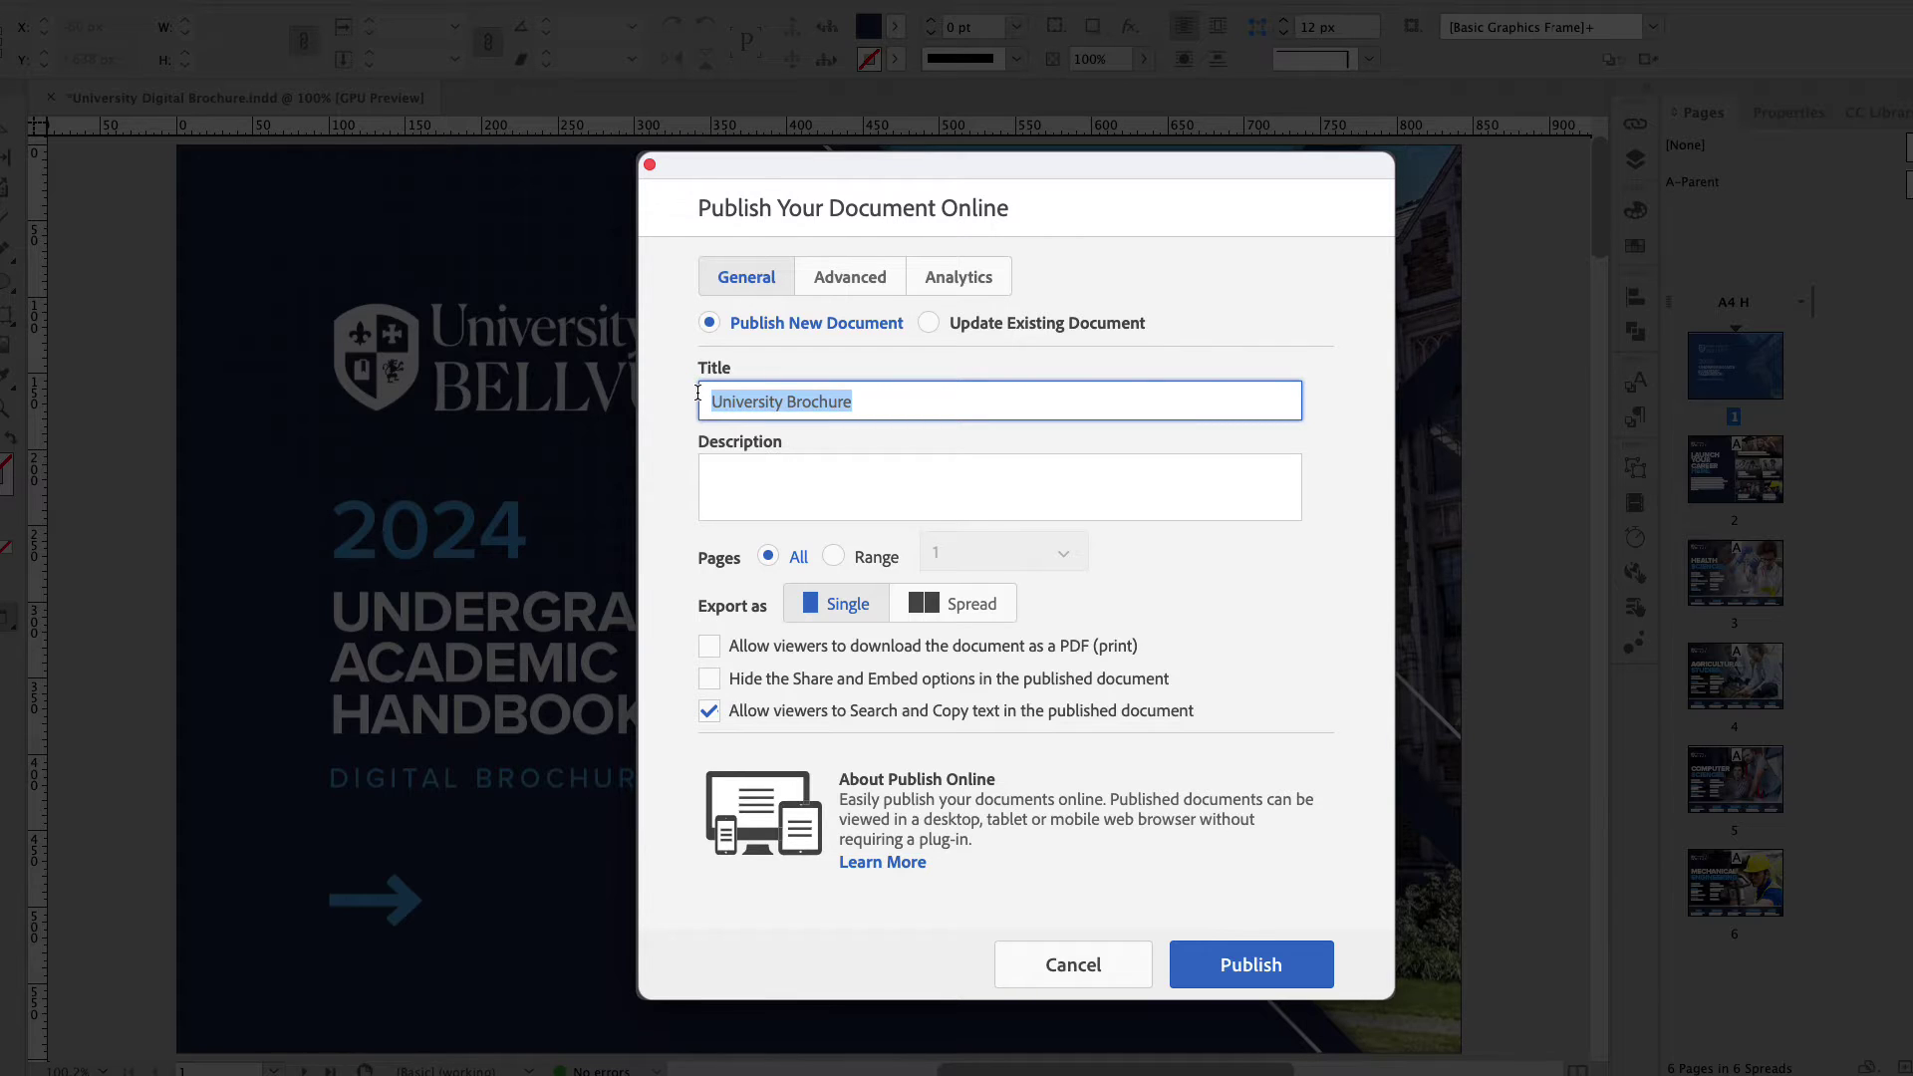
pyautogui.write('Bellvue A')
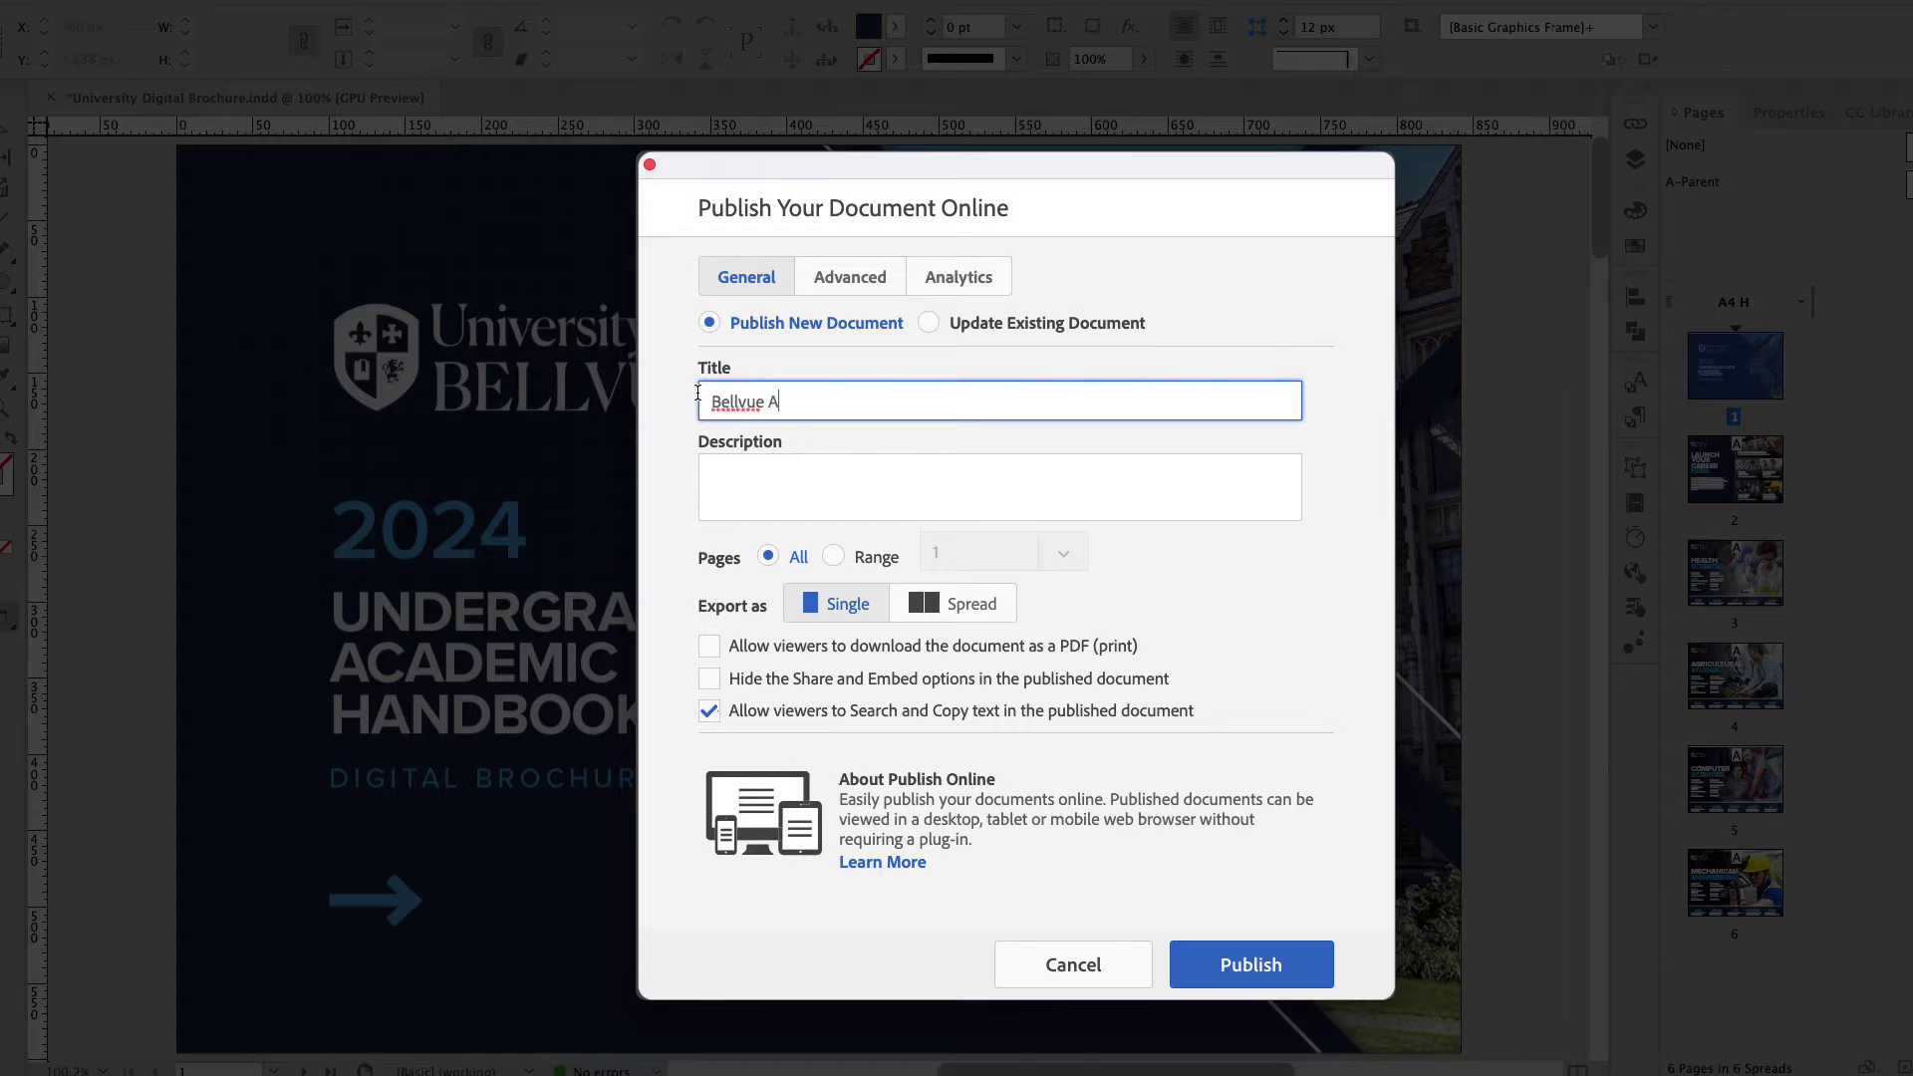
pyautogui.write('cademic Handbook')
pyautogui.click(728, 476)
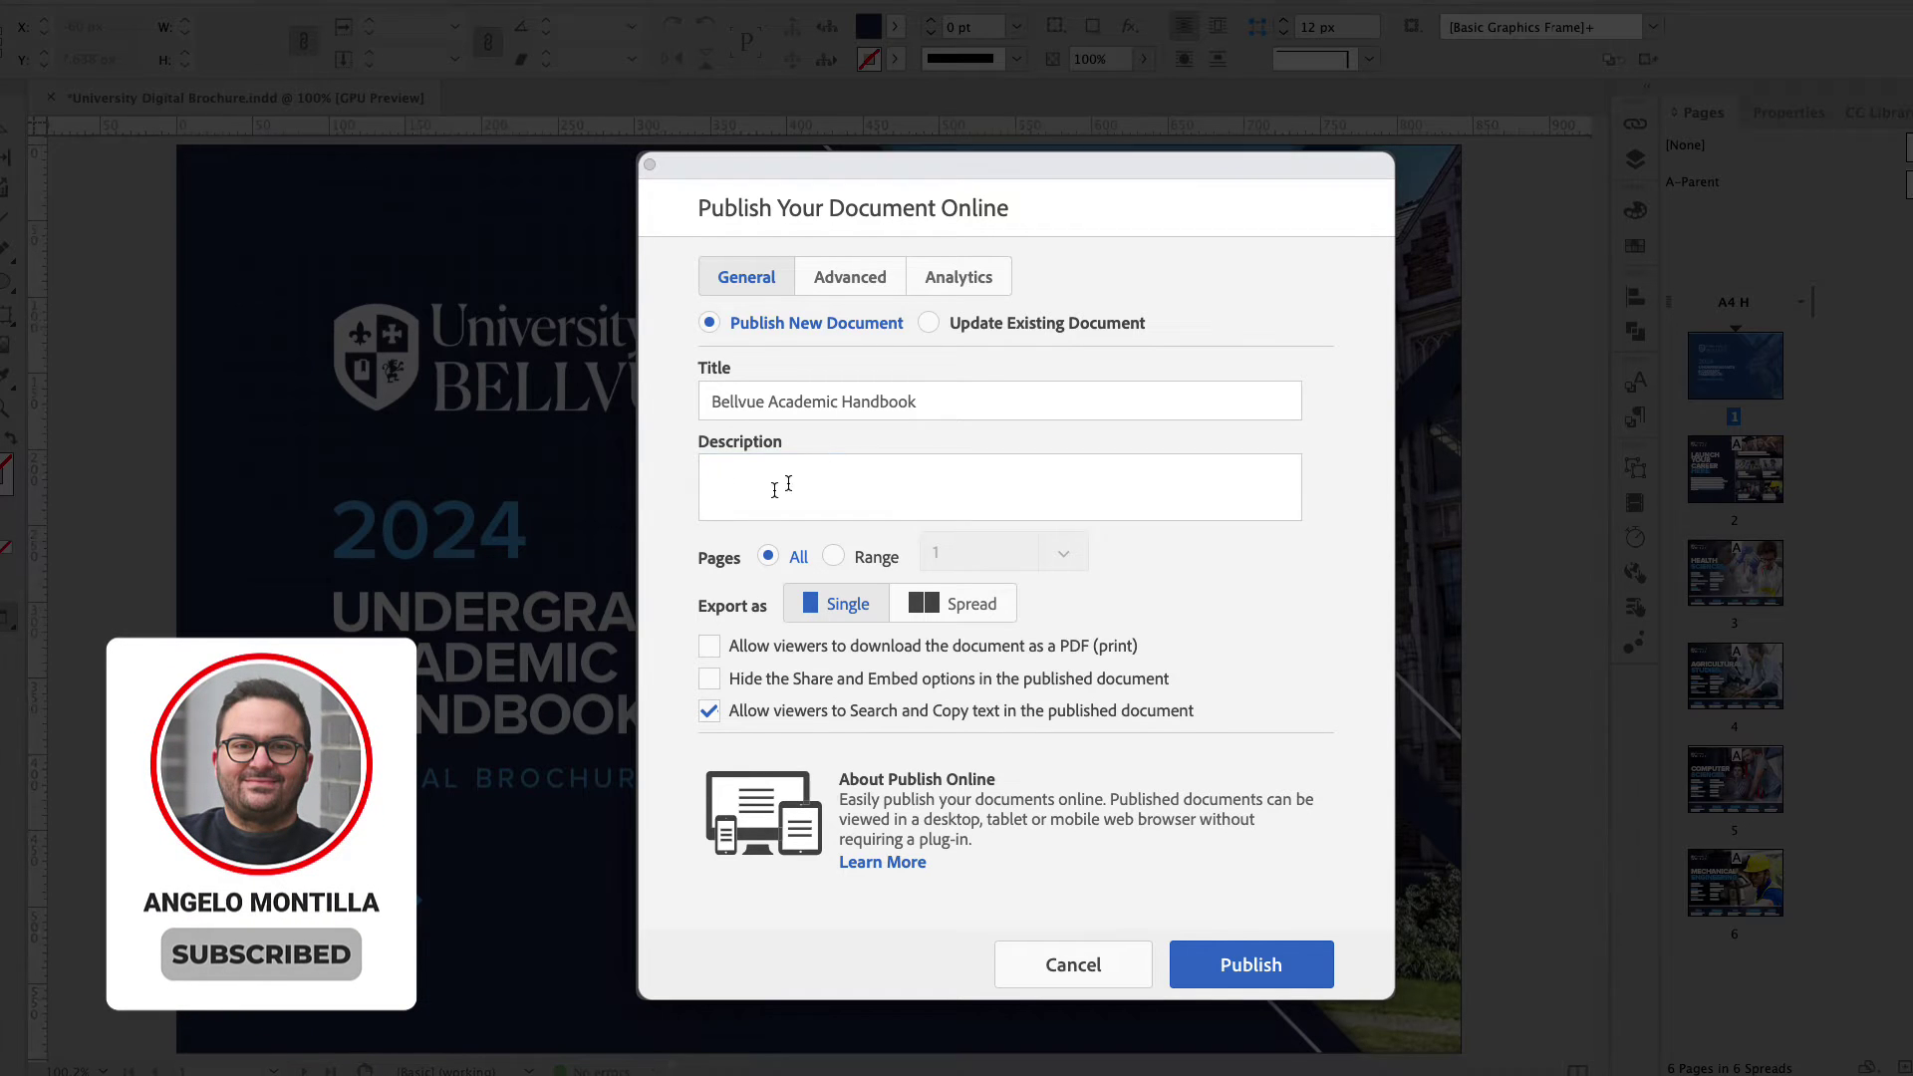
pyautogui.write("The 2024 edition of University of Bellvue's Undergrad Academic Handbook. This digital brochure highlights the university's undergrad programs and requirements for enrolment.")
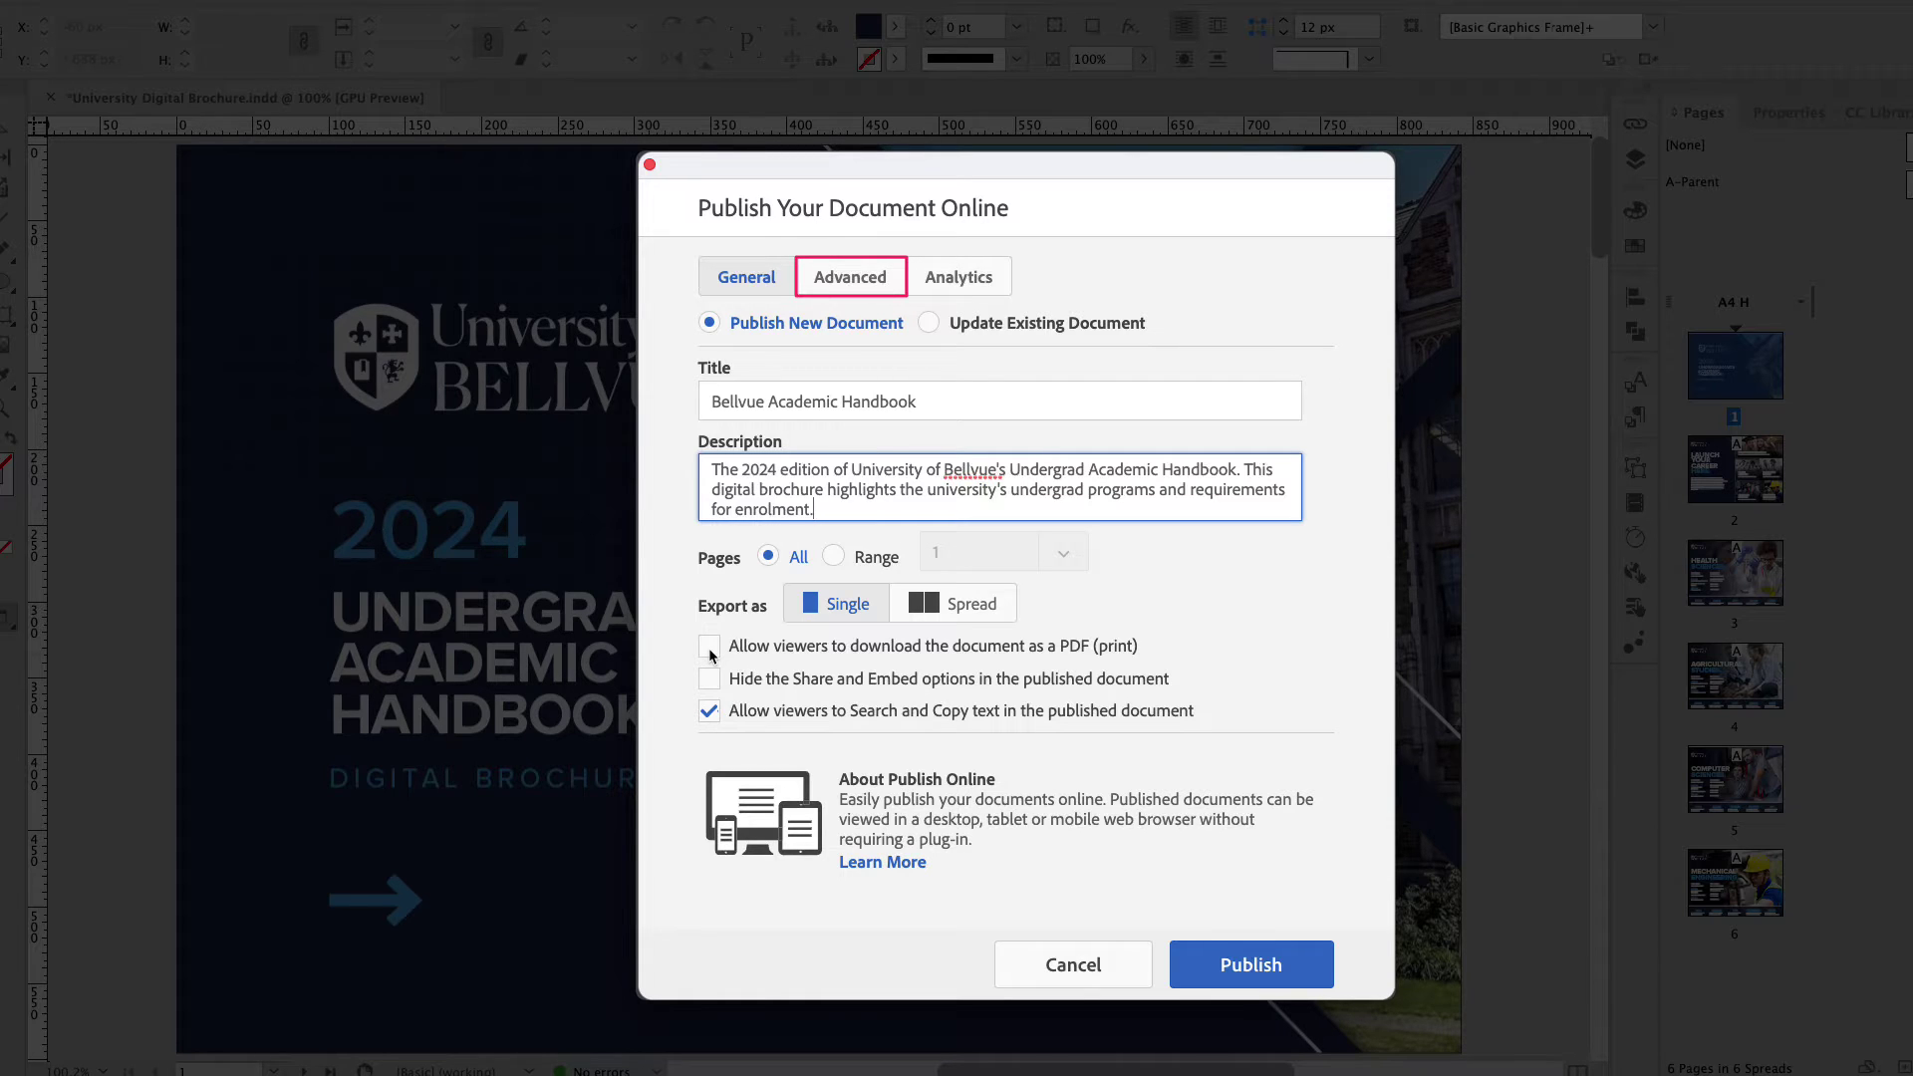
# - In Advanced settings, keep First Page as cover thumbnail and set JPEG quality to Maximum
pyautogui.click(841, 284)
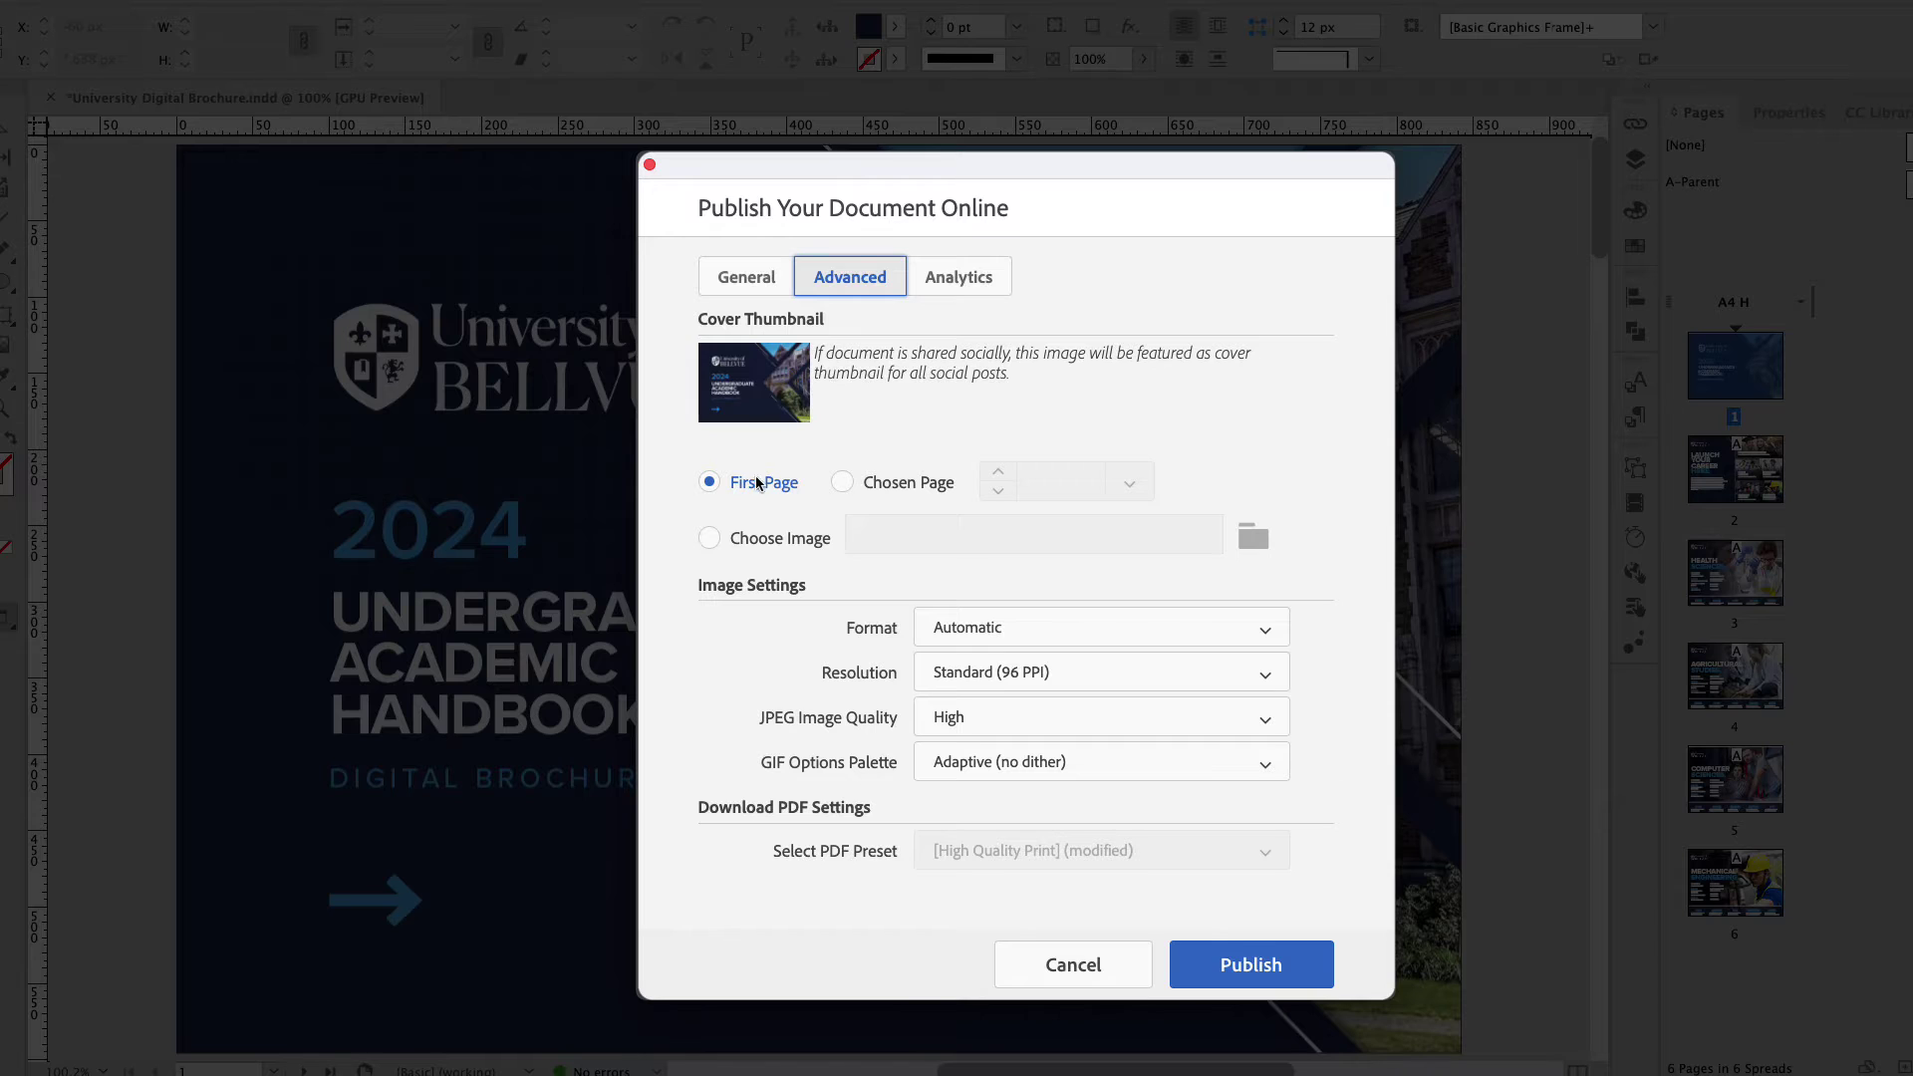
pyautogui.click(861, 482)
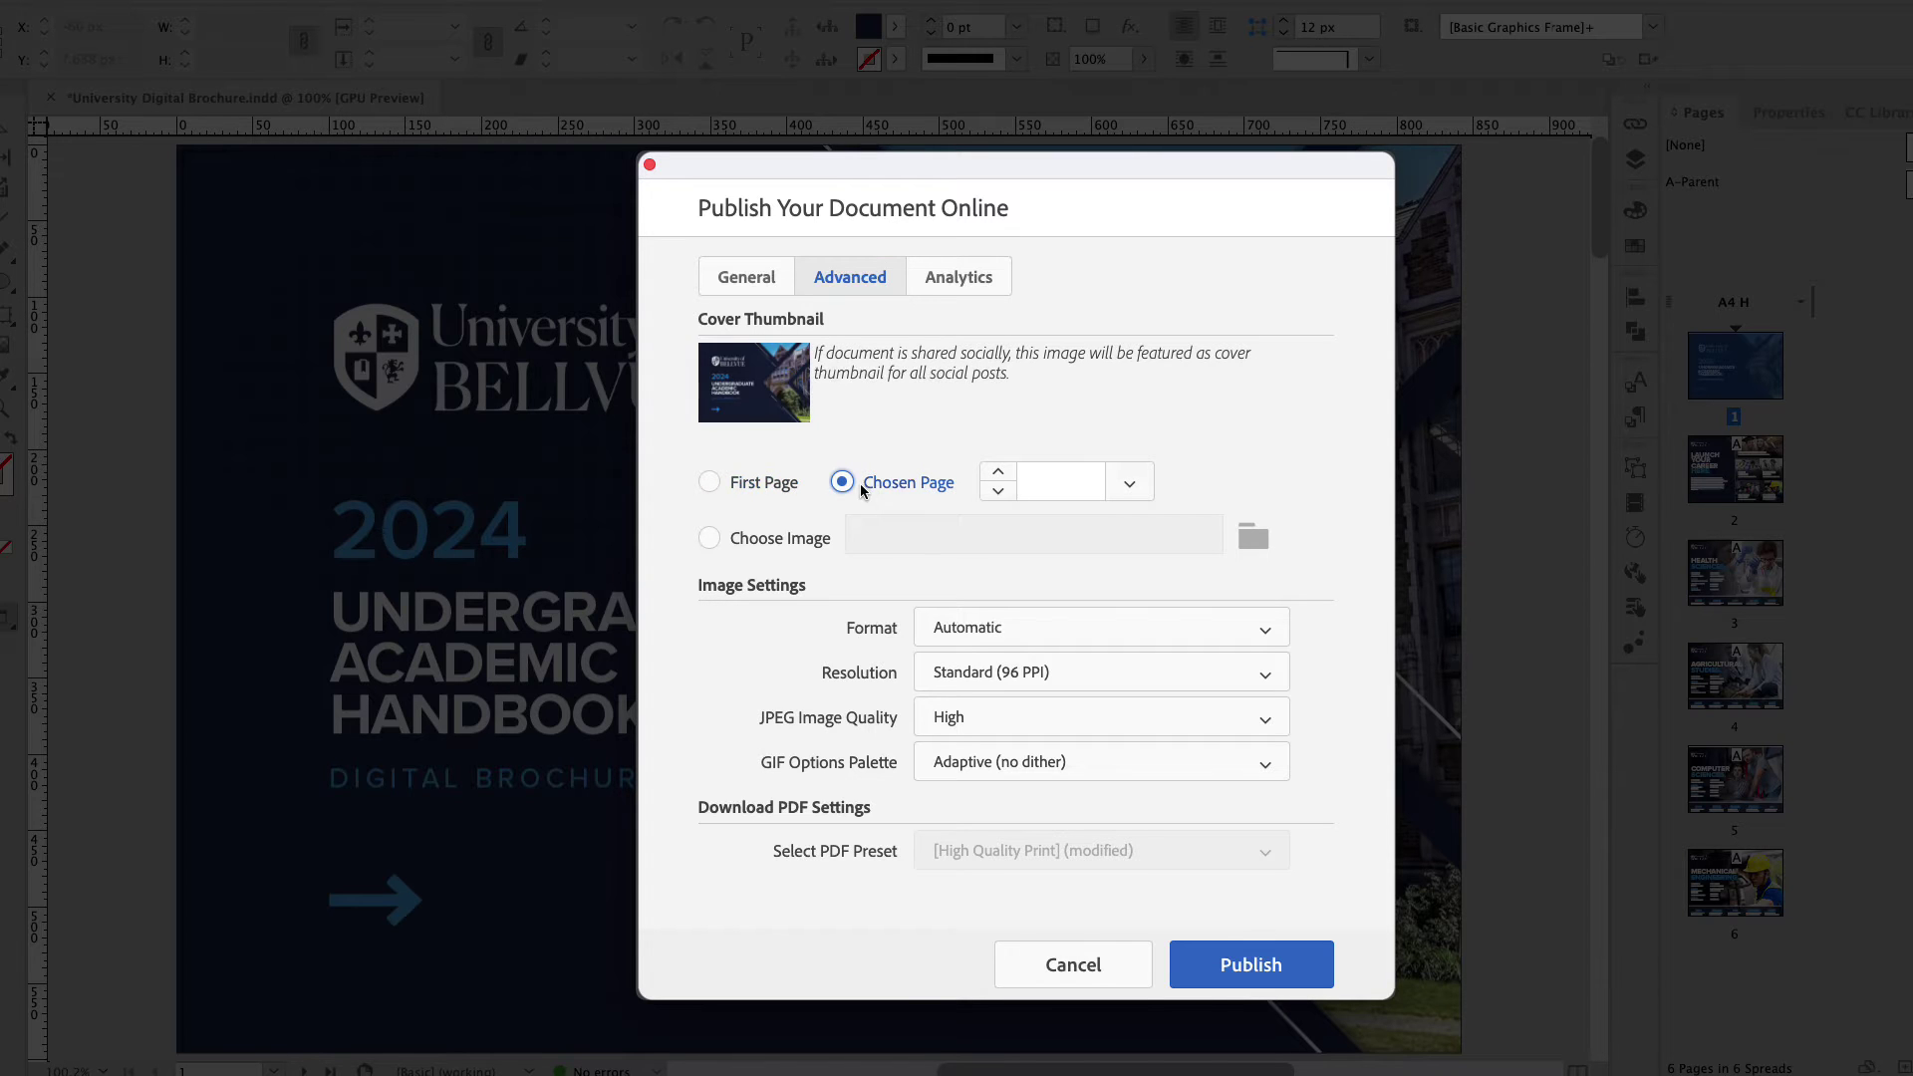
pyautogui.click(711, 539)
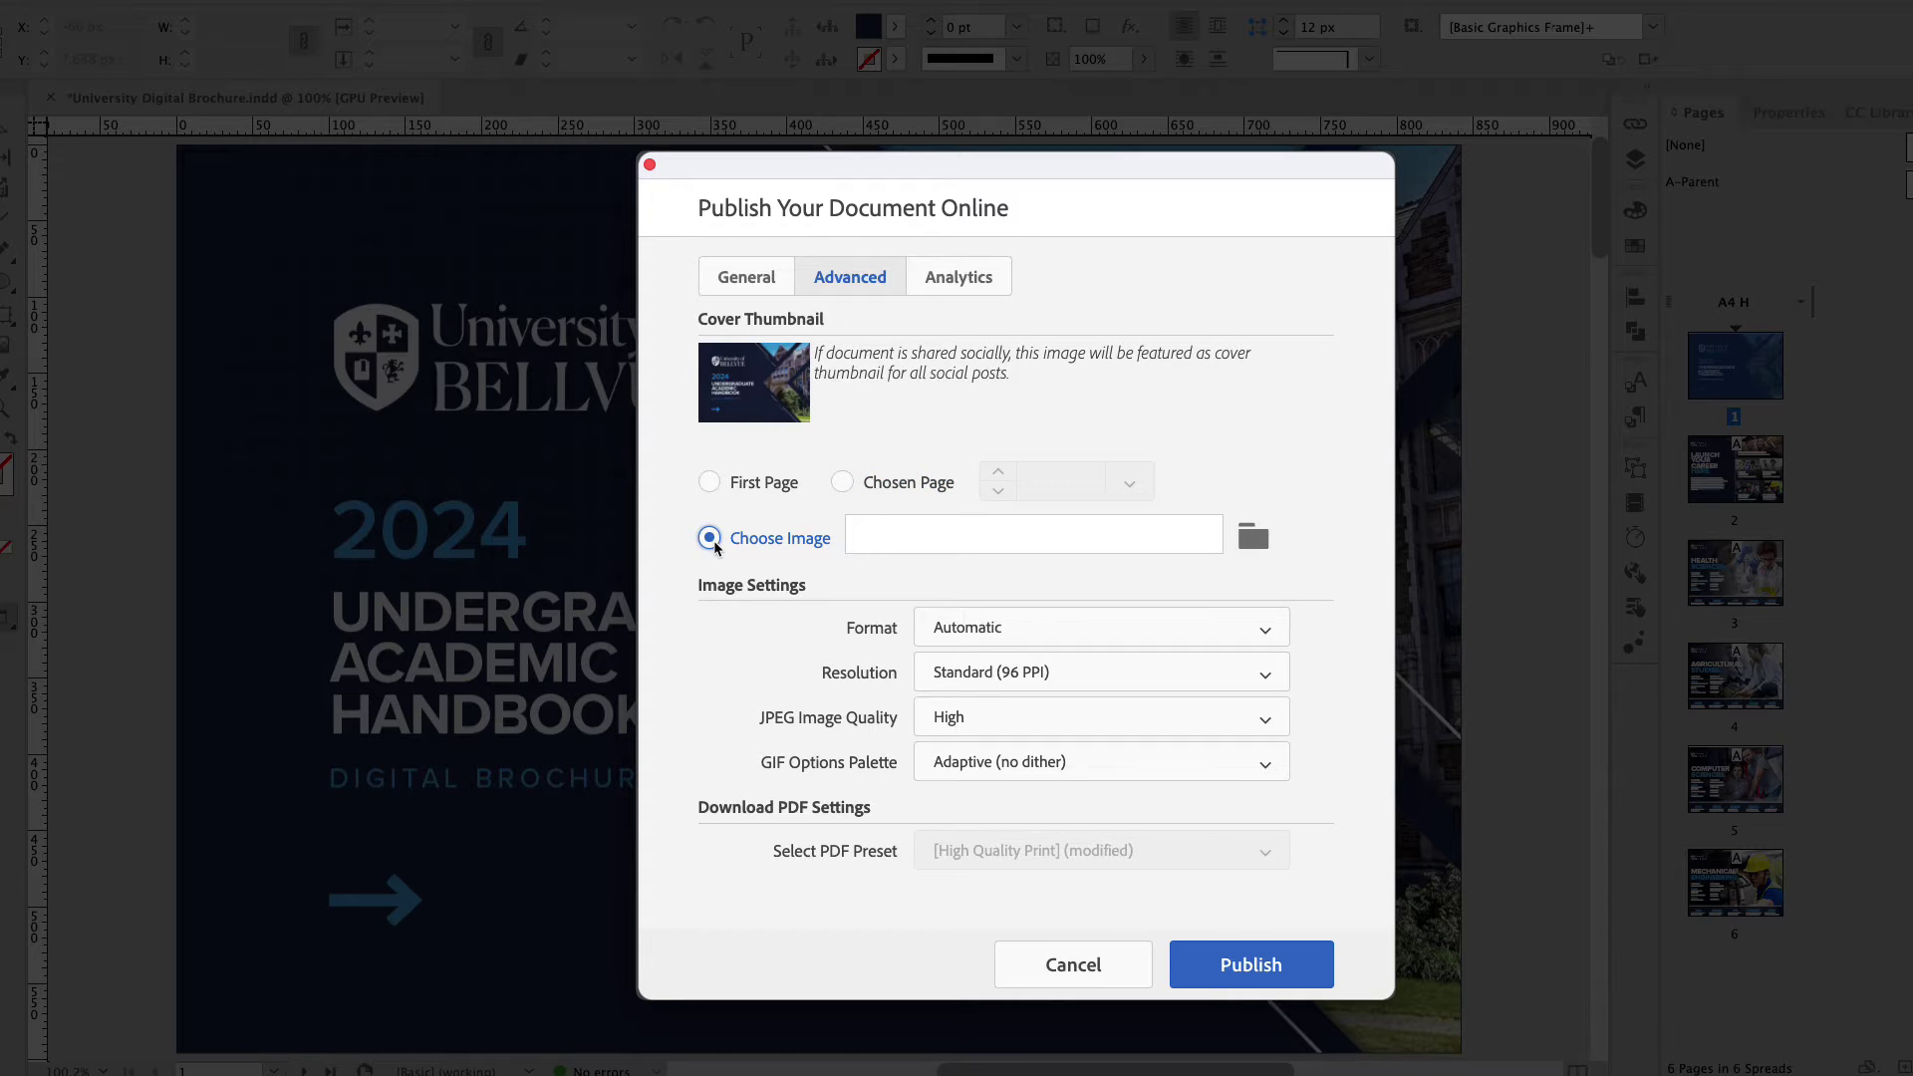
pyautogui.click(710, 481)
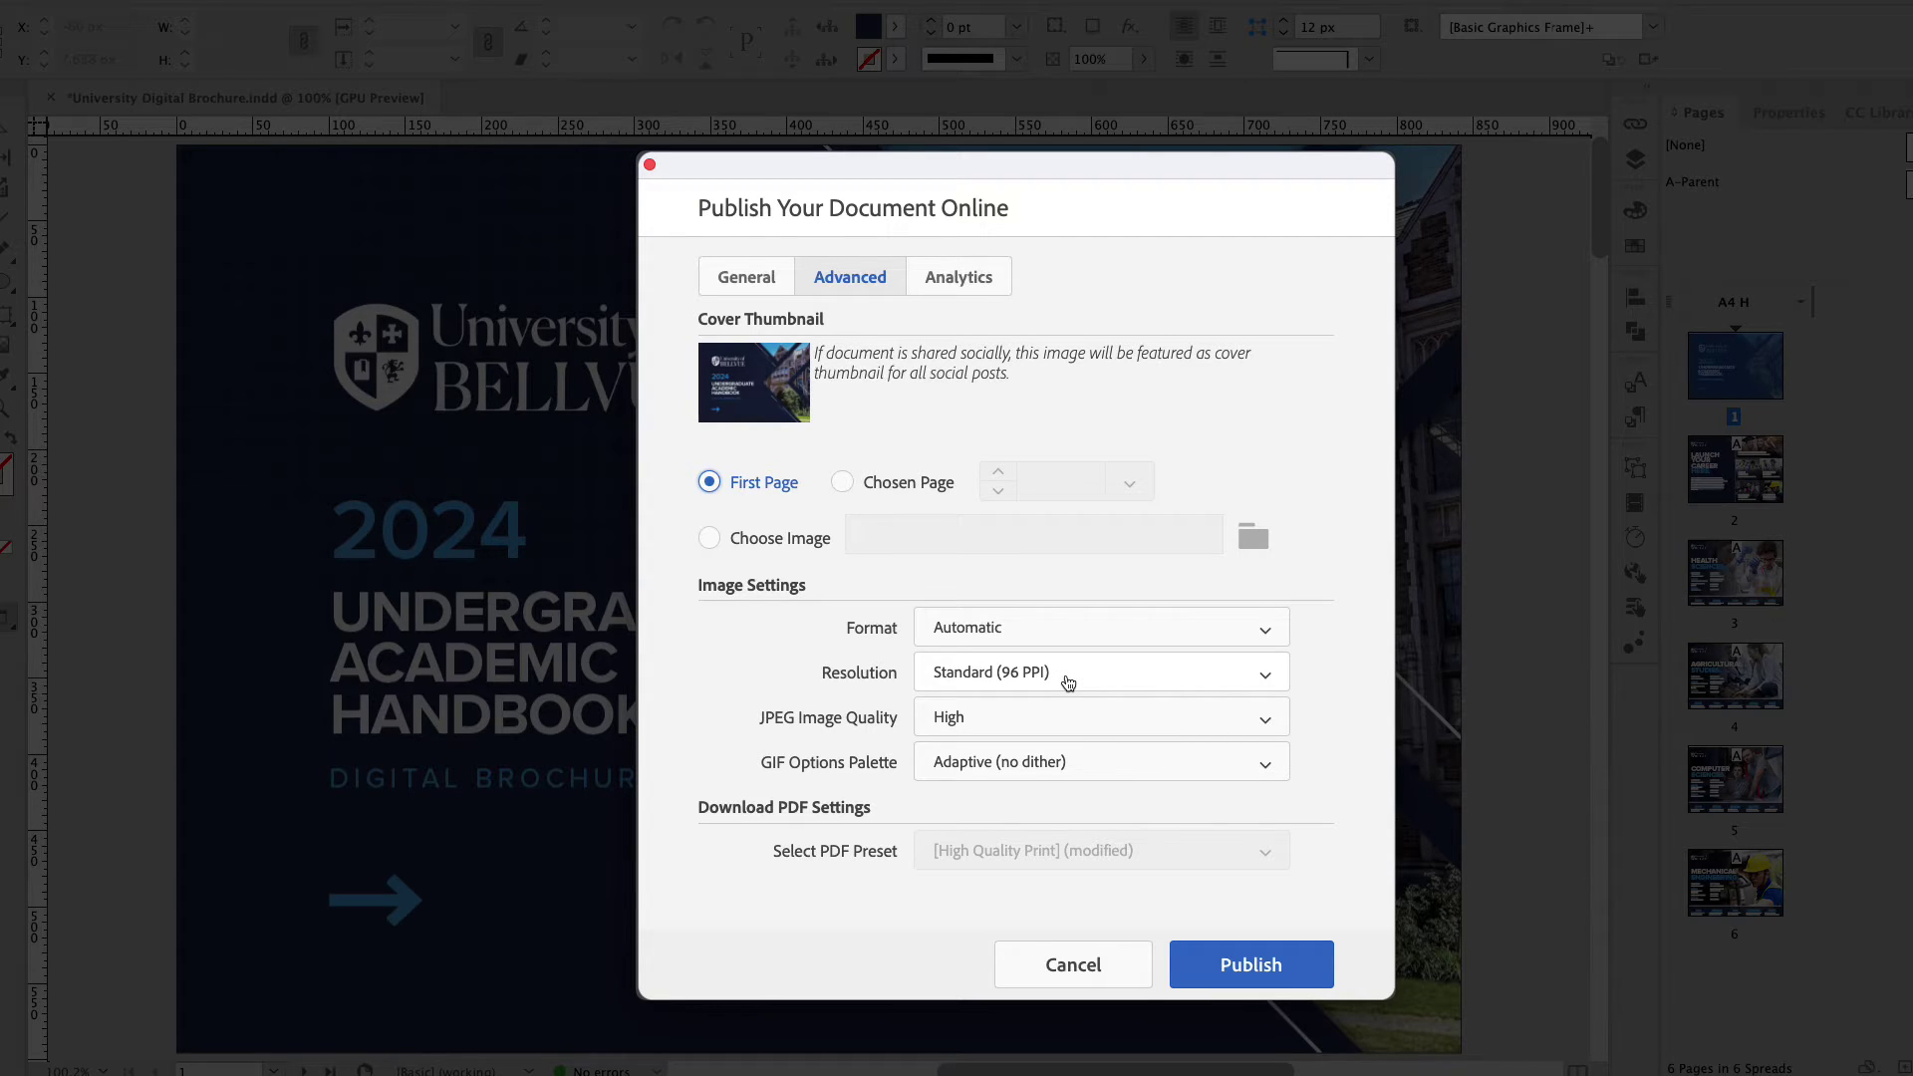
pyautogui.click(1047, 724)
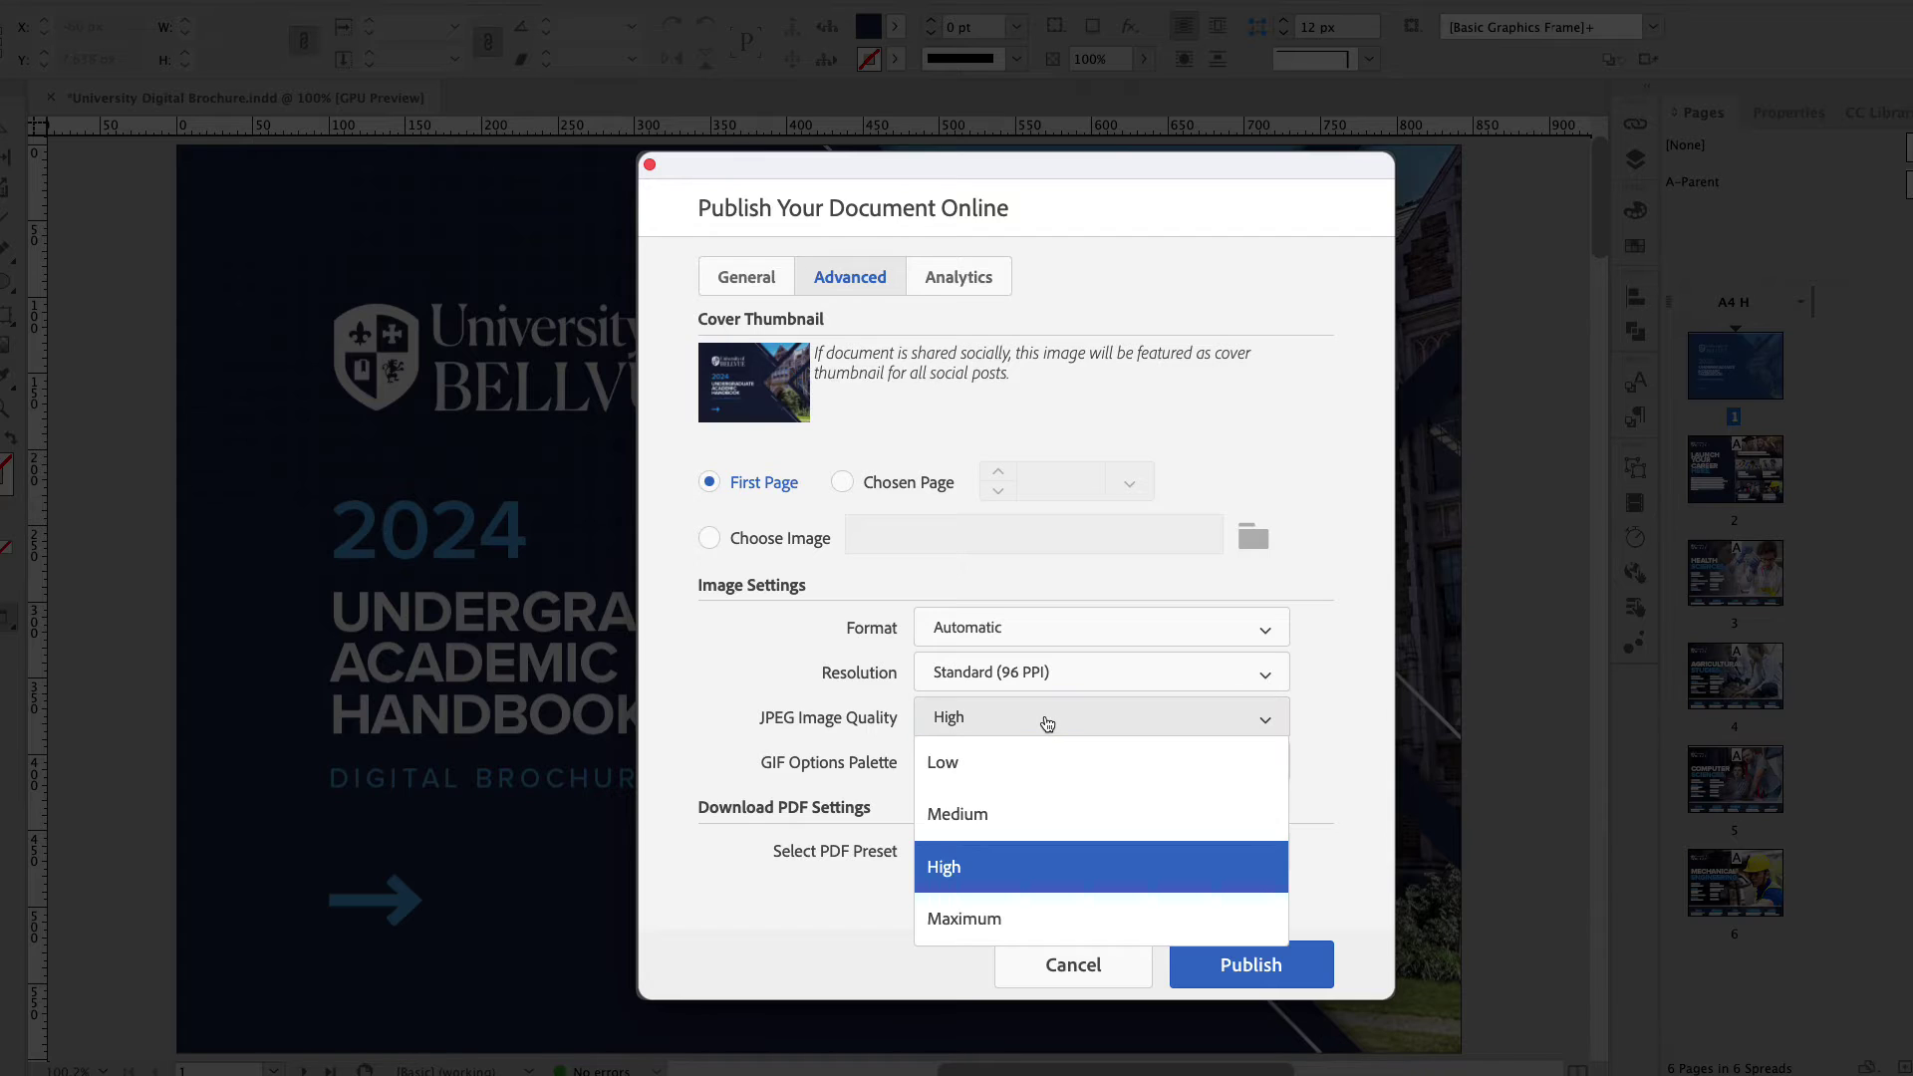
pyautogui.click(991, 917)
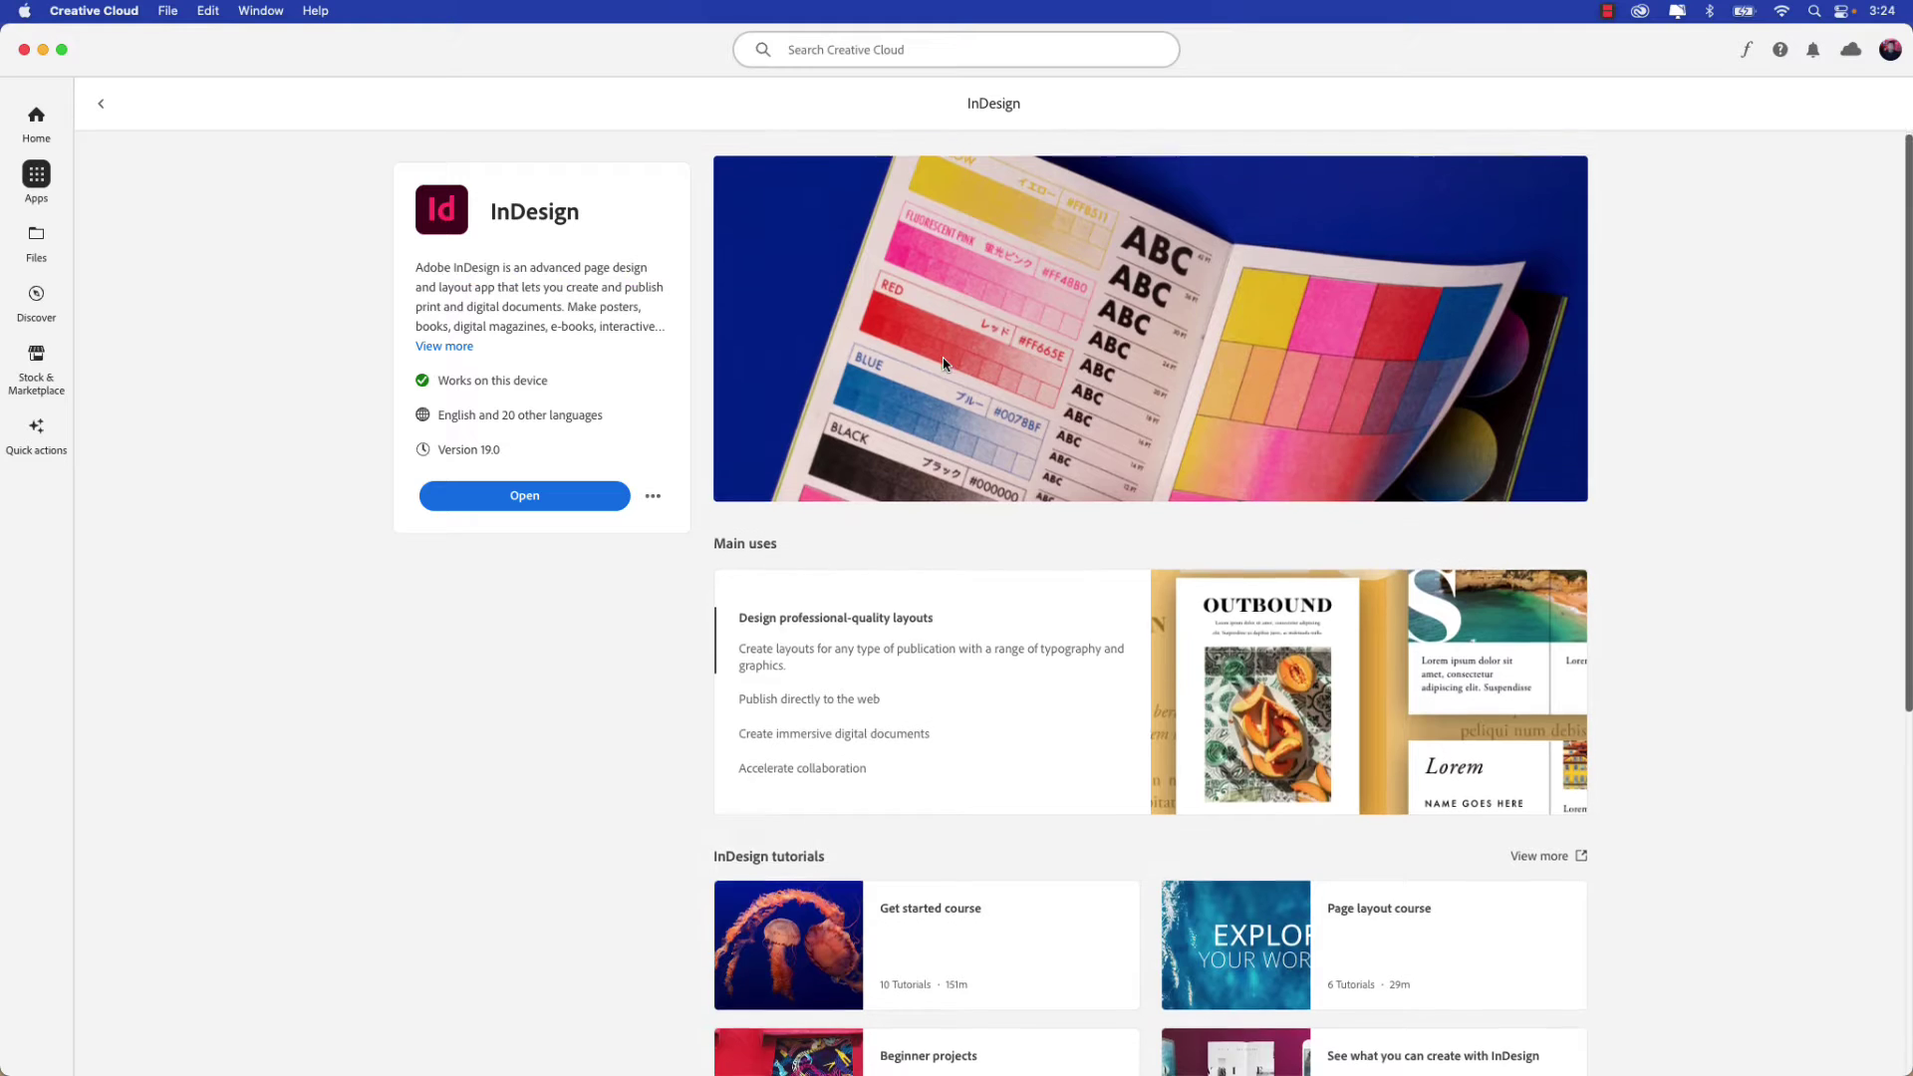
# - Scroll down the InDesign app page in Creative Cloud
pyautogui.scroll(-3, 943, 363)
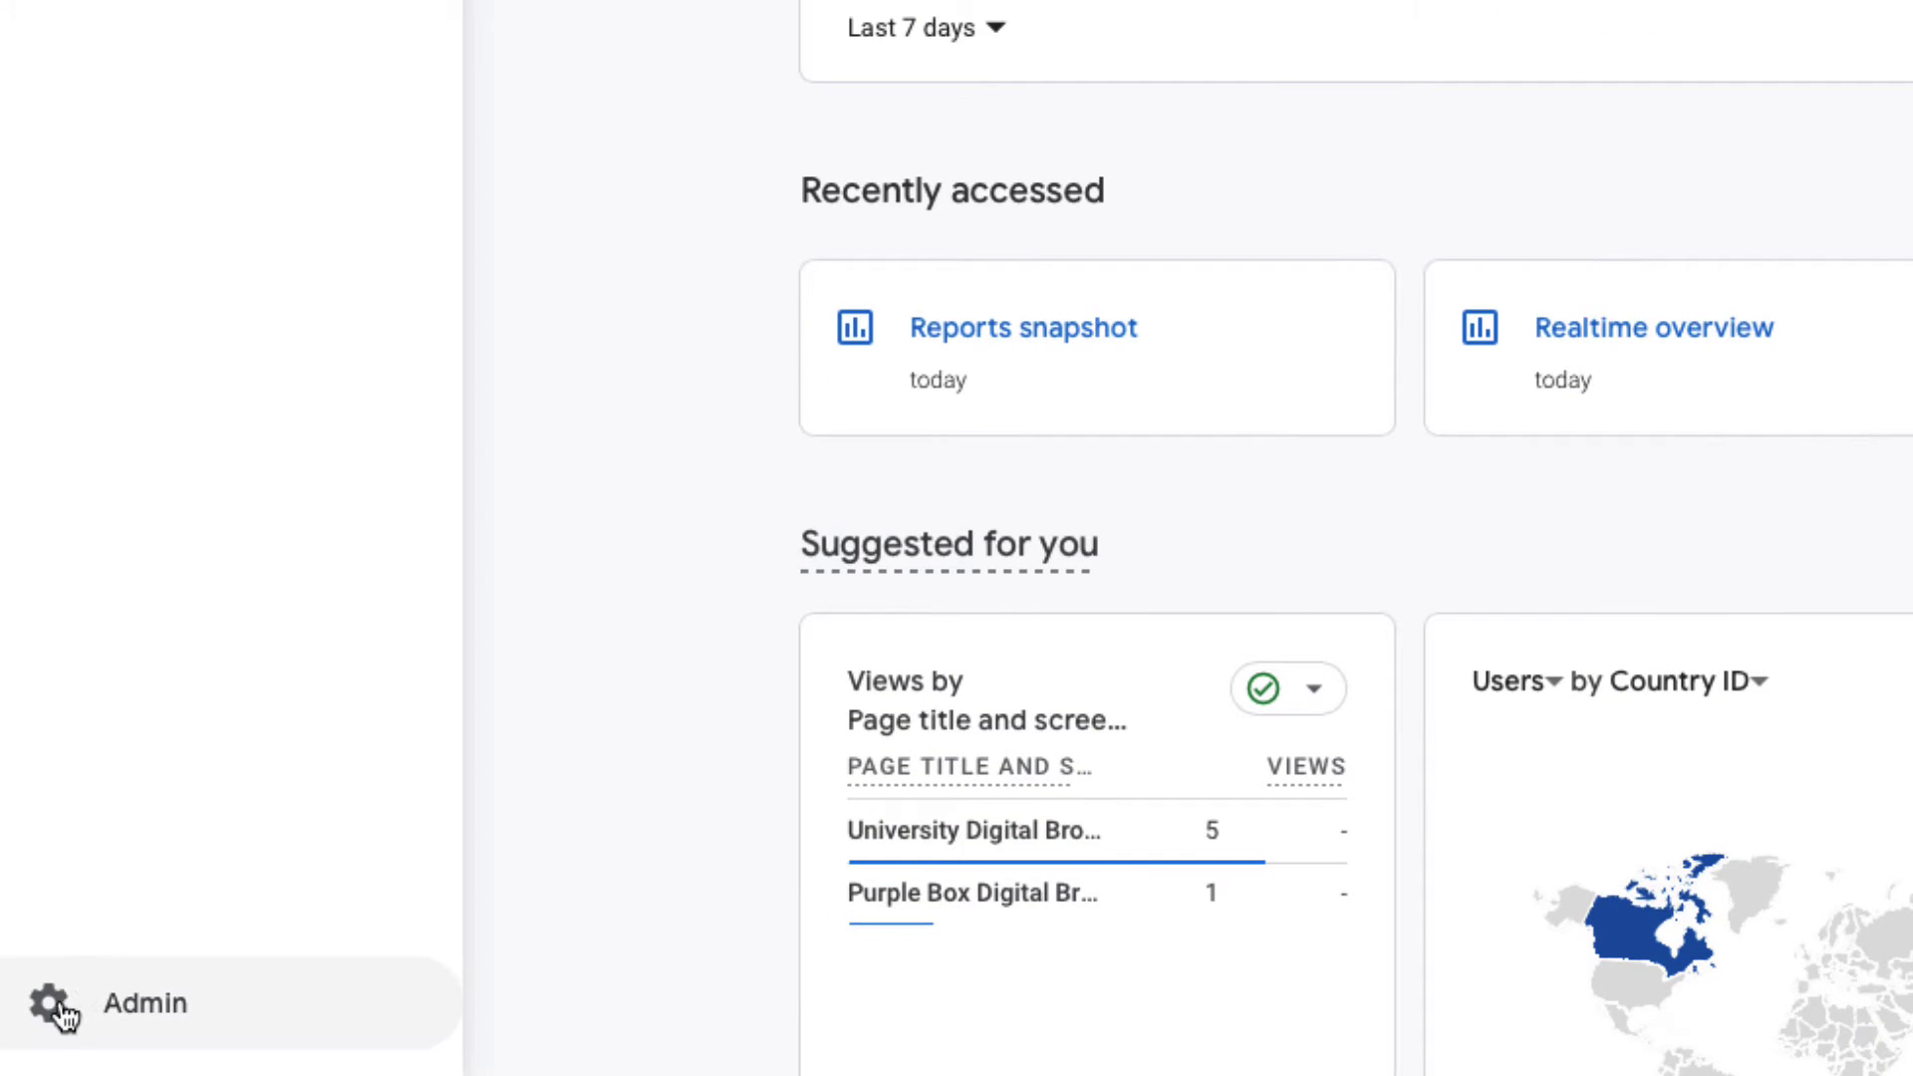
# - Copy the Publish Online web stream's Measurement ID from Admin > Data streams
pyautogui.click(60, 1008)
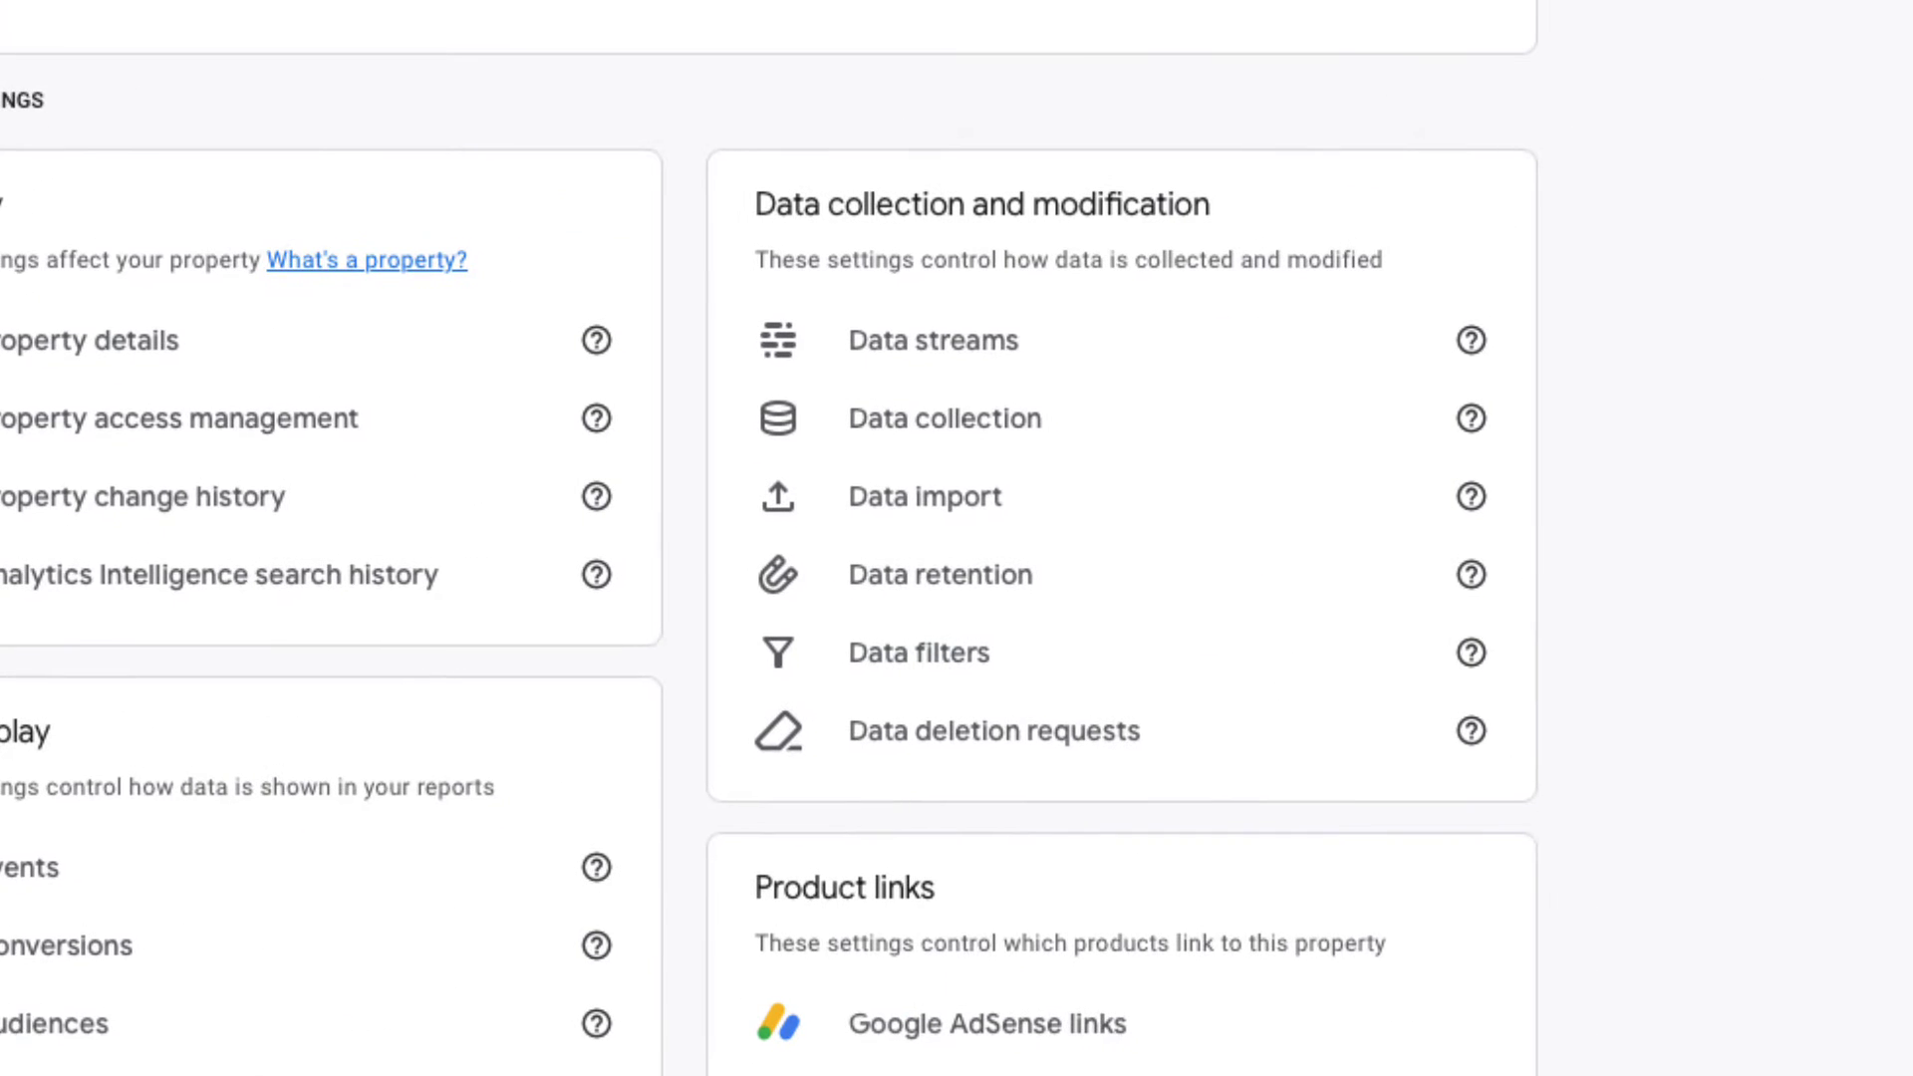
pyautogui.click(1048, 357)
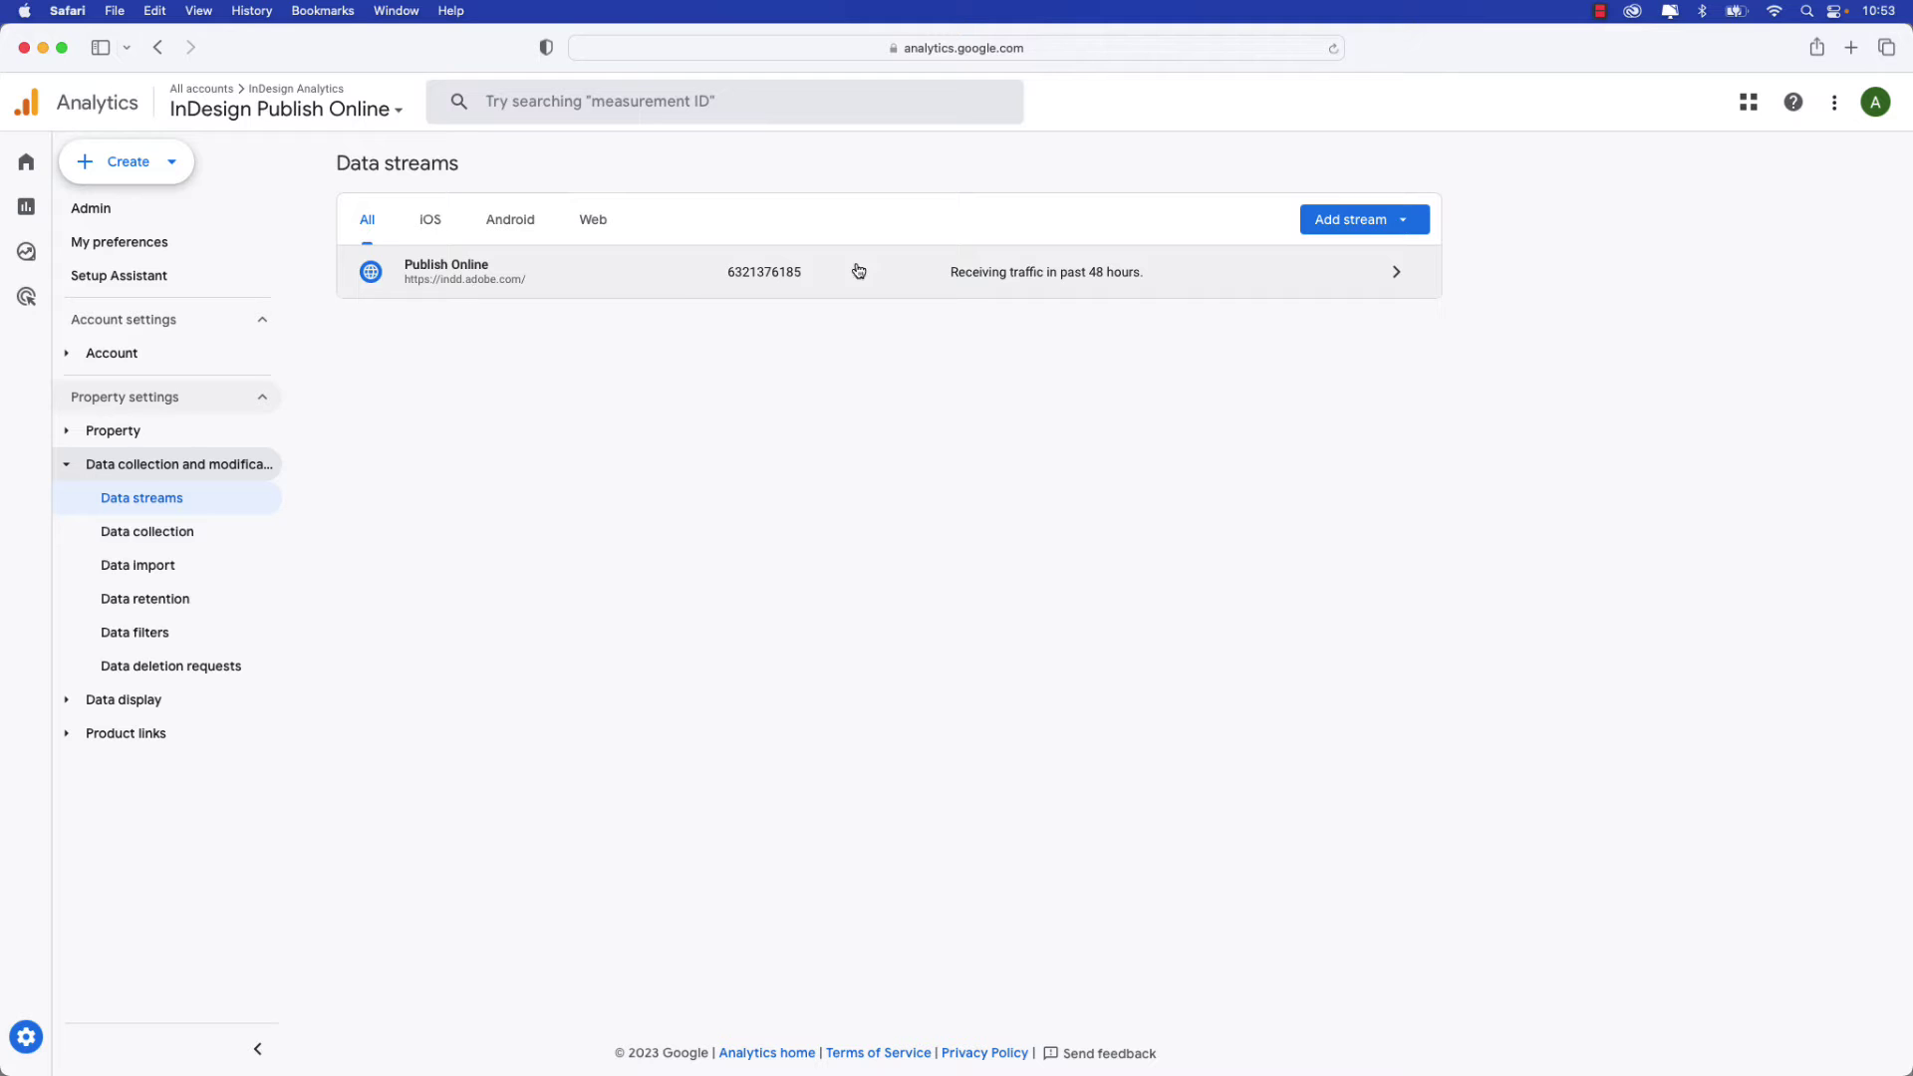
pyautogui.click(1392, 274)
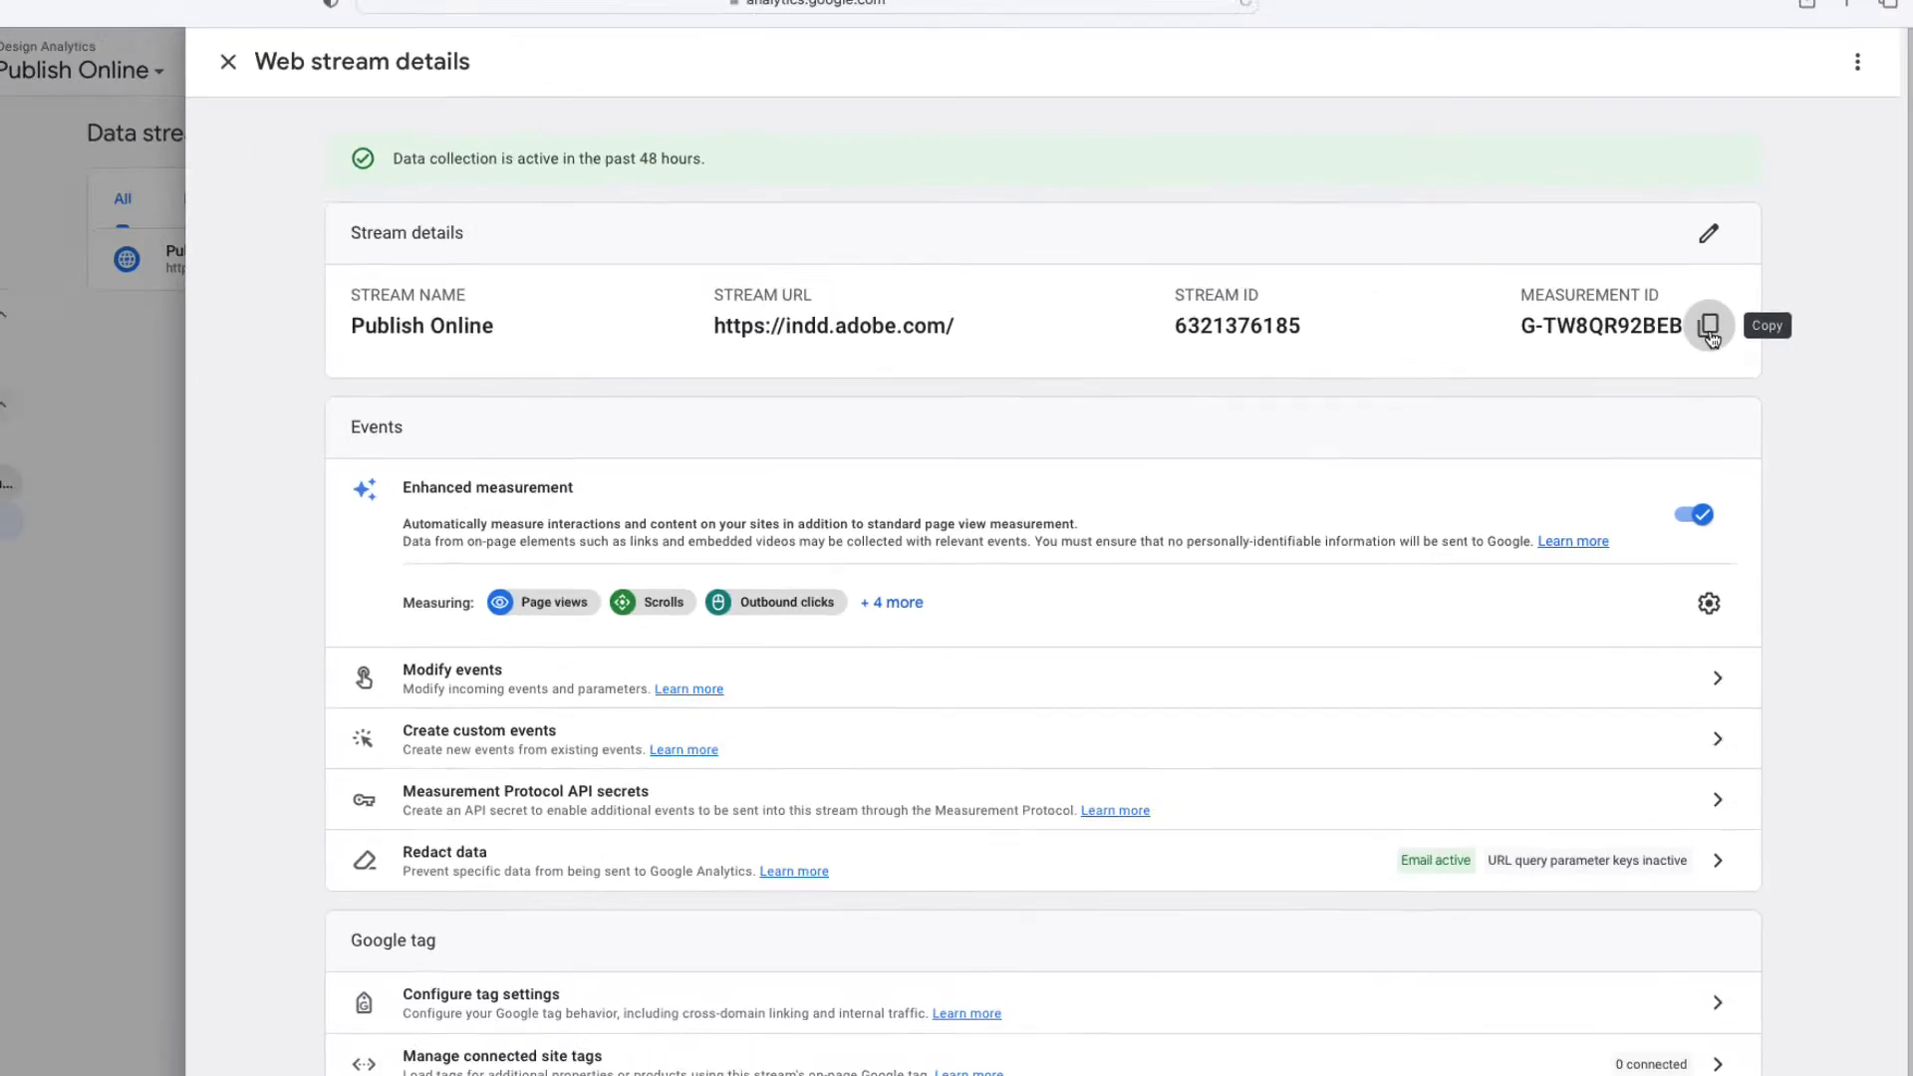
pyautogui.click(1671, 320)
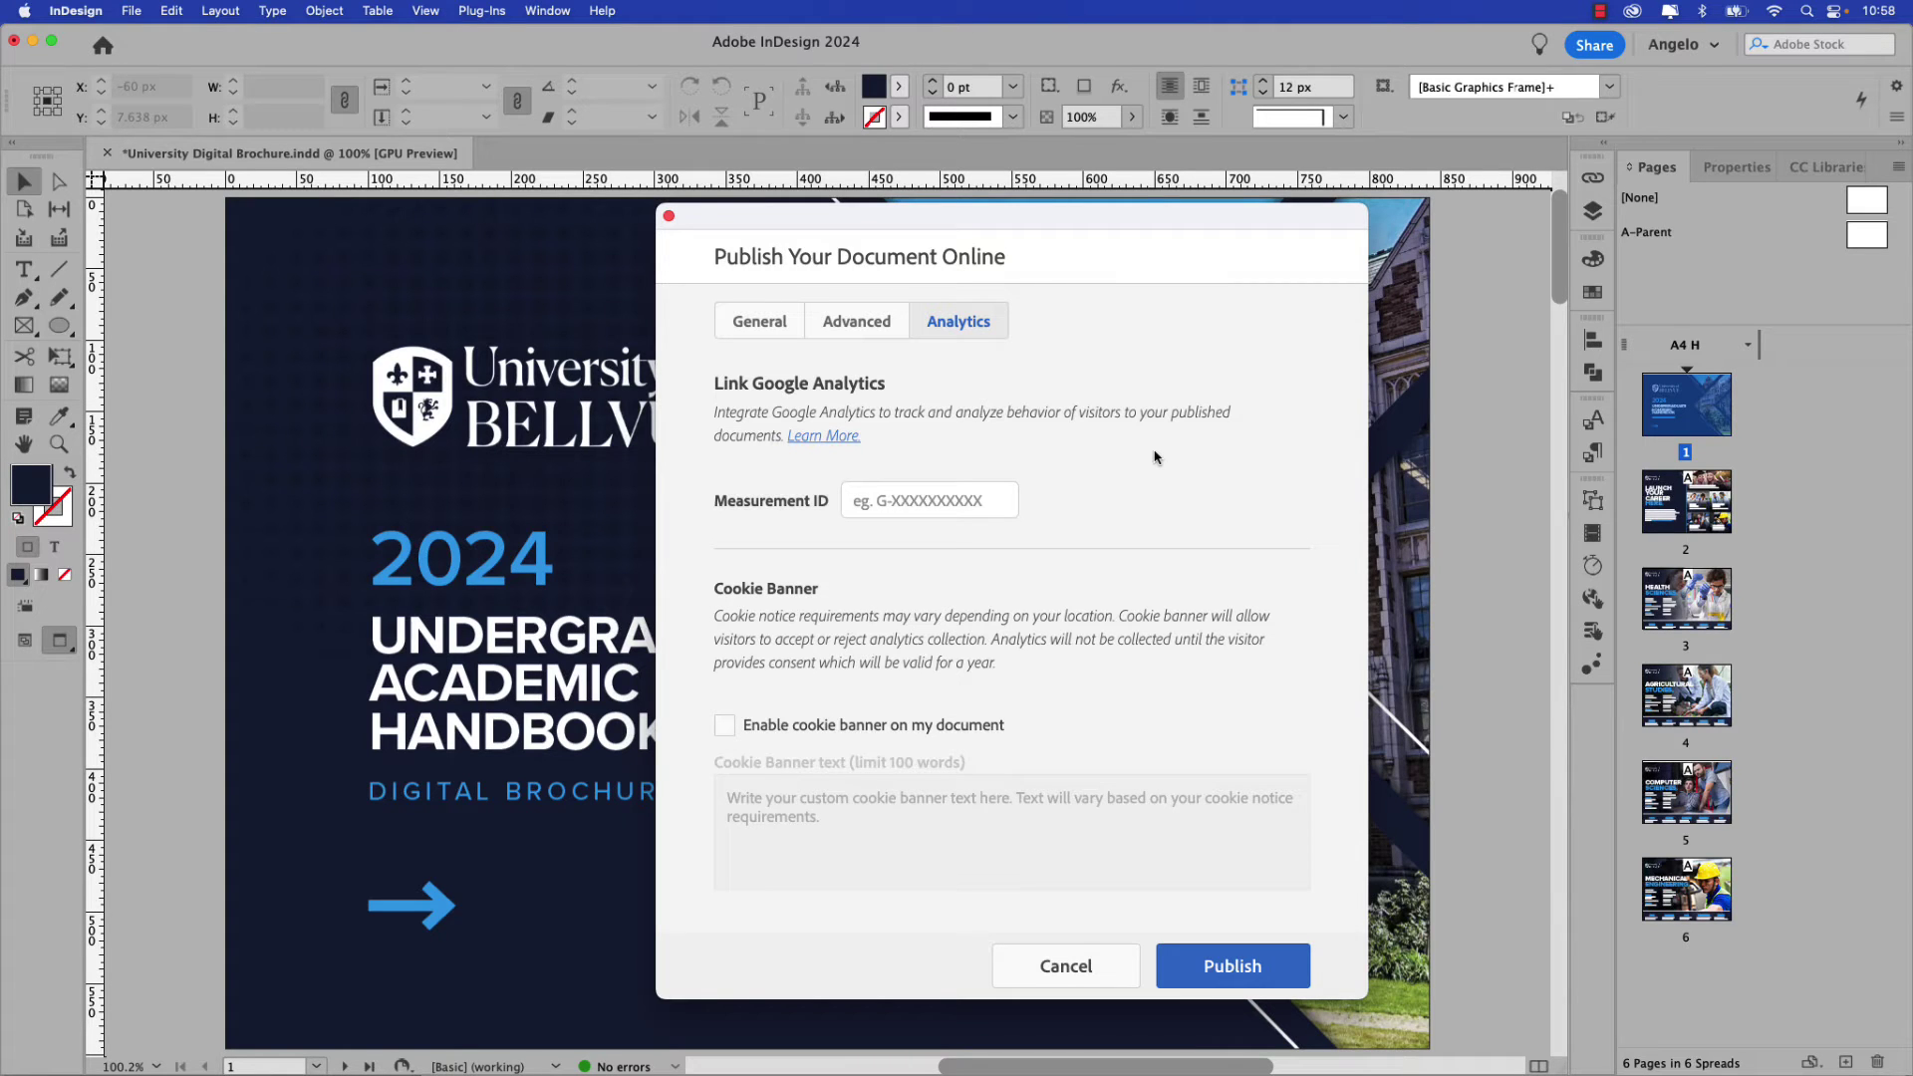
# - Paste the Measurement ID, enable the cookie banner, and paste its privacy notice text
pyautogui.click(949, 497)
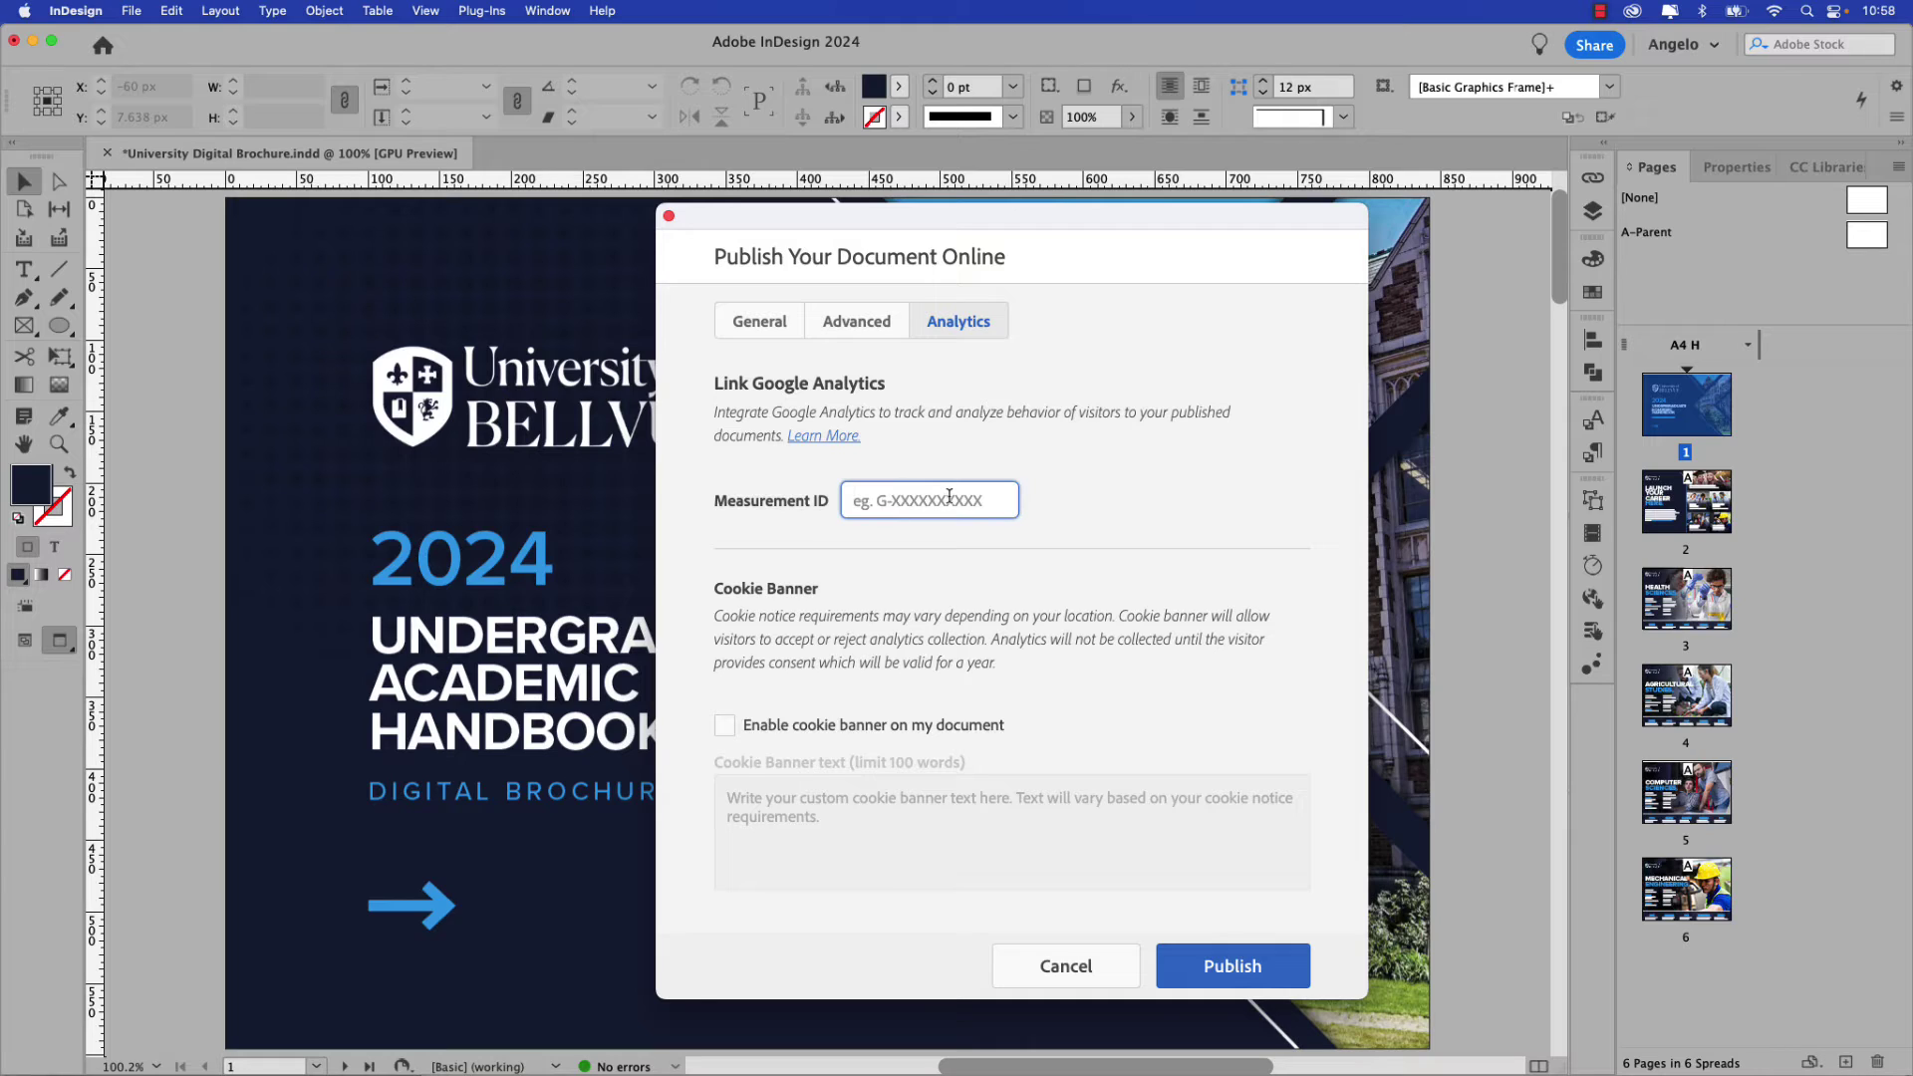
pyautogui.press('super+v')
pyautogui.click(725, 728)
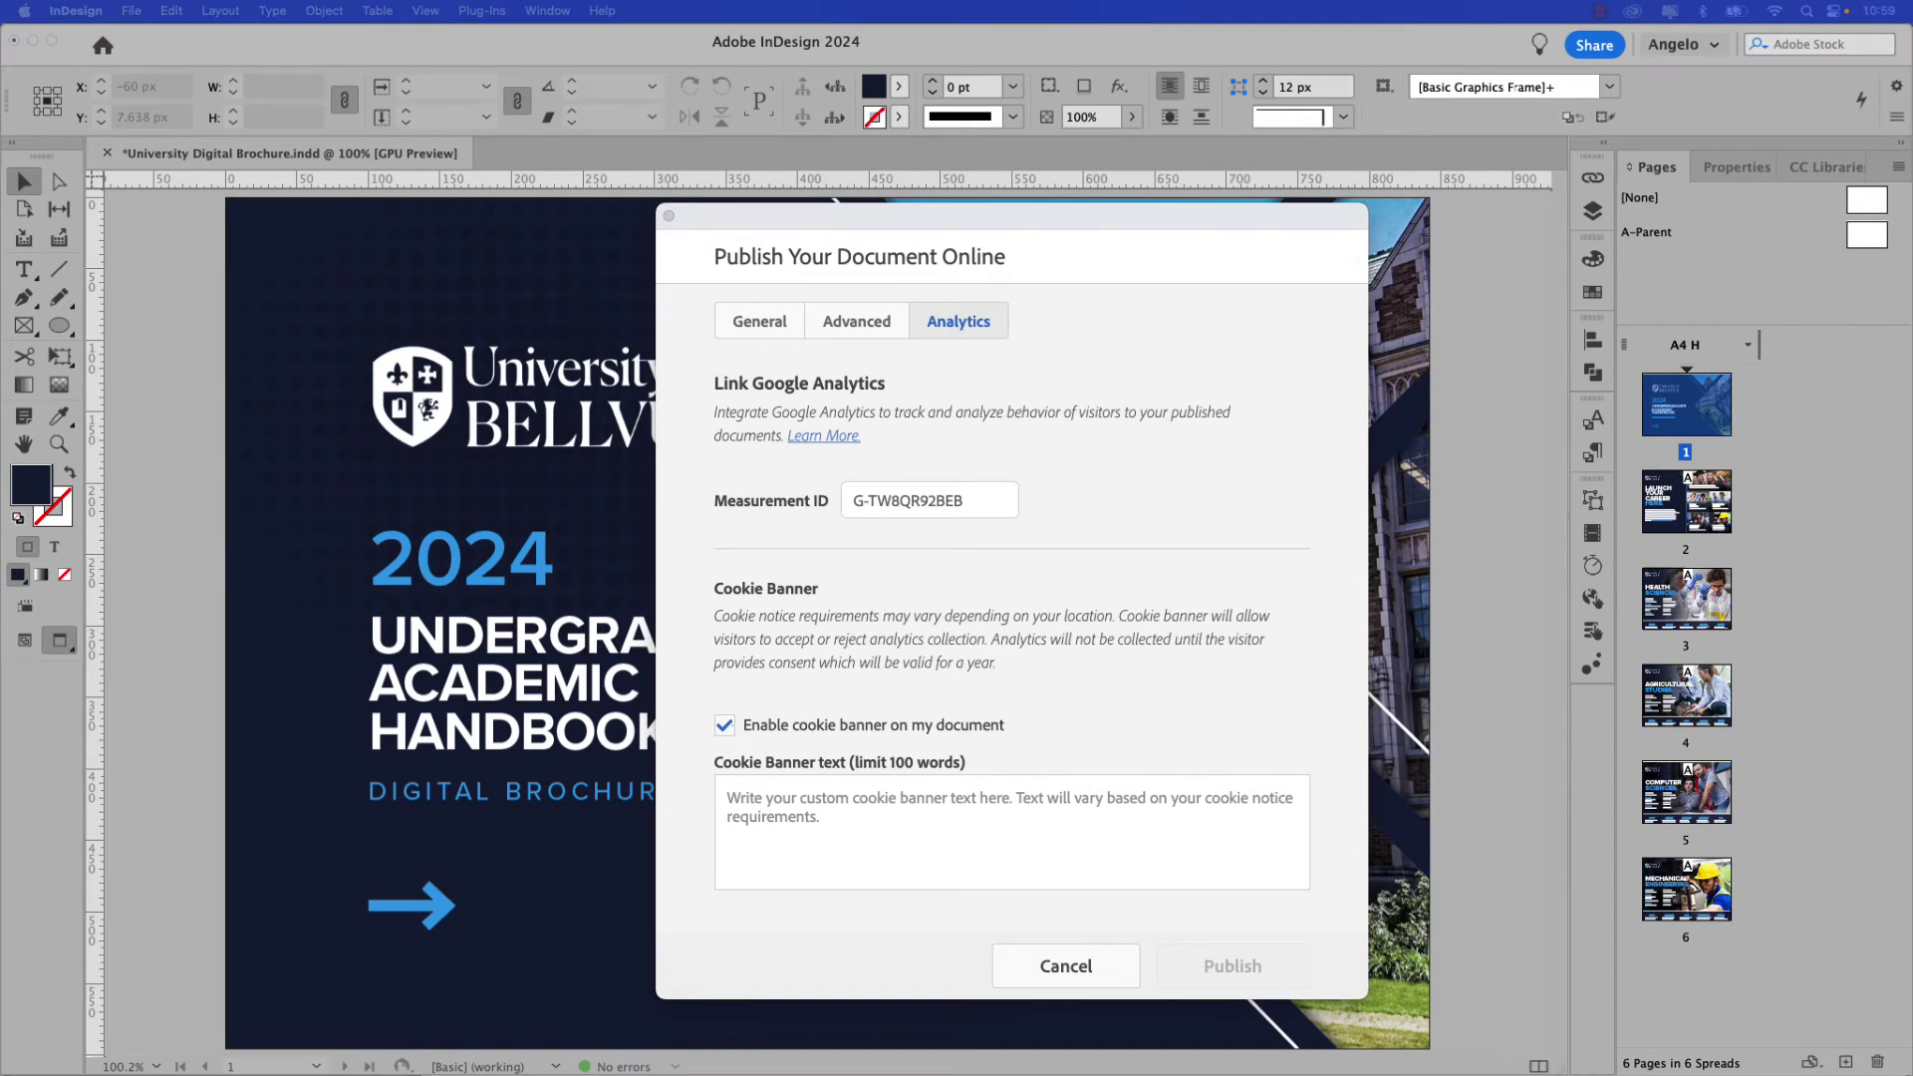
pyautogui.click(761, 793)
pyautogui.press('super+v')
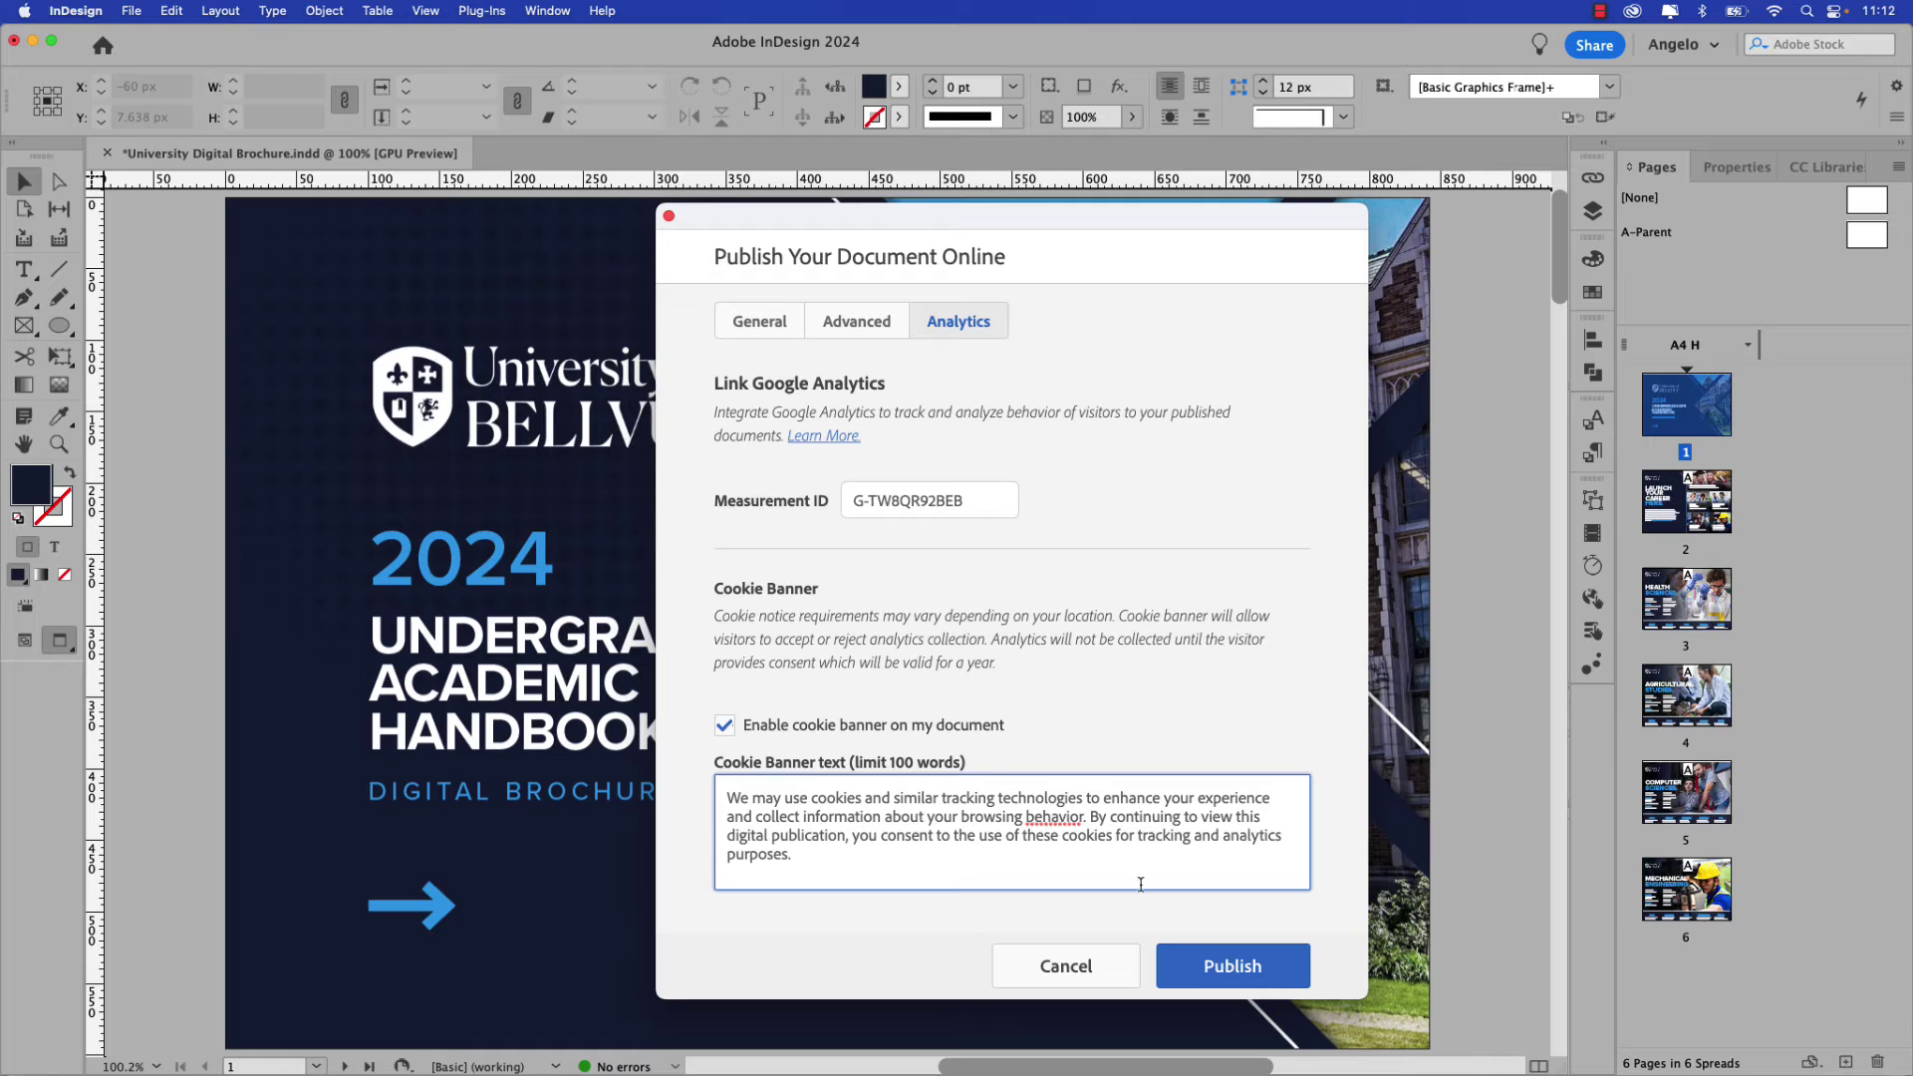
# - Publish the handbook online and view the published document in Safari
pyautogui.click(1210, 964)
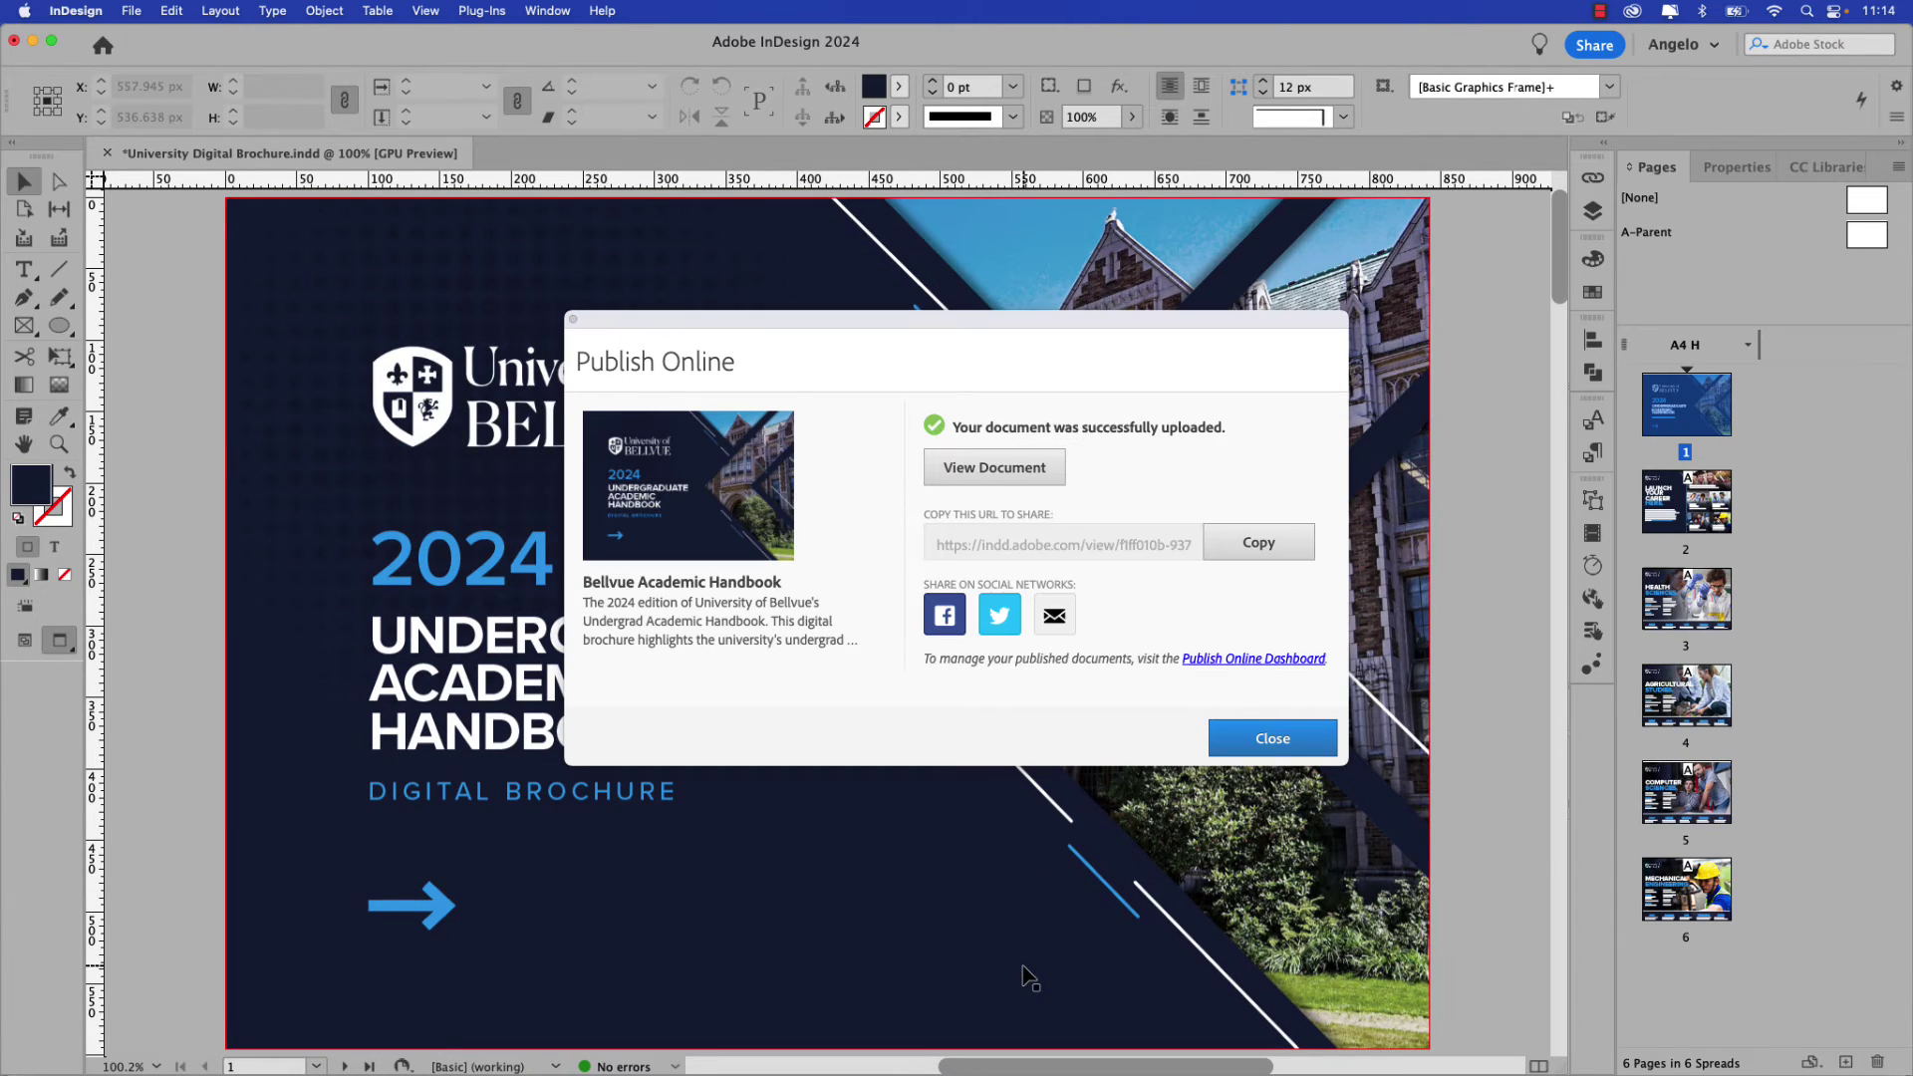
pyautogui.click(996, 467)
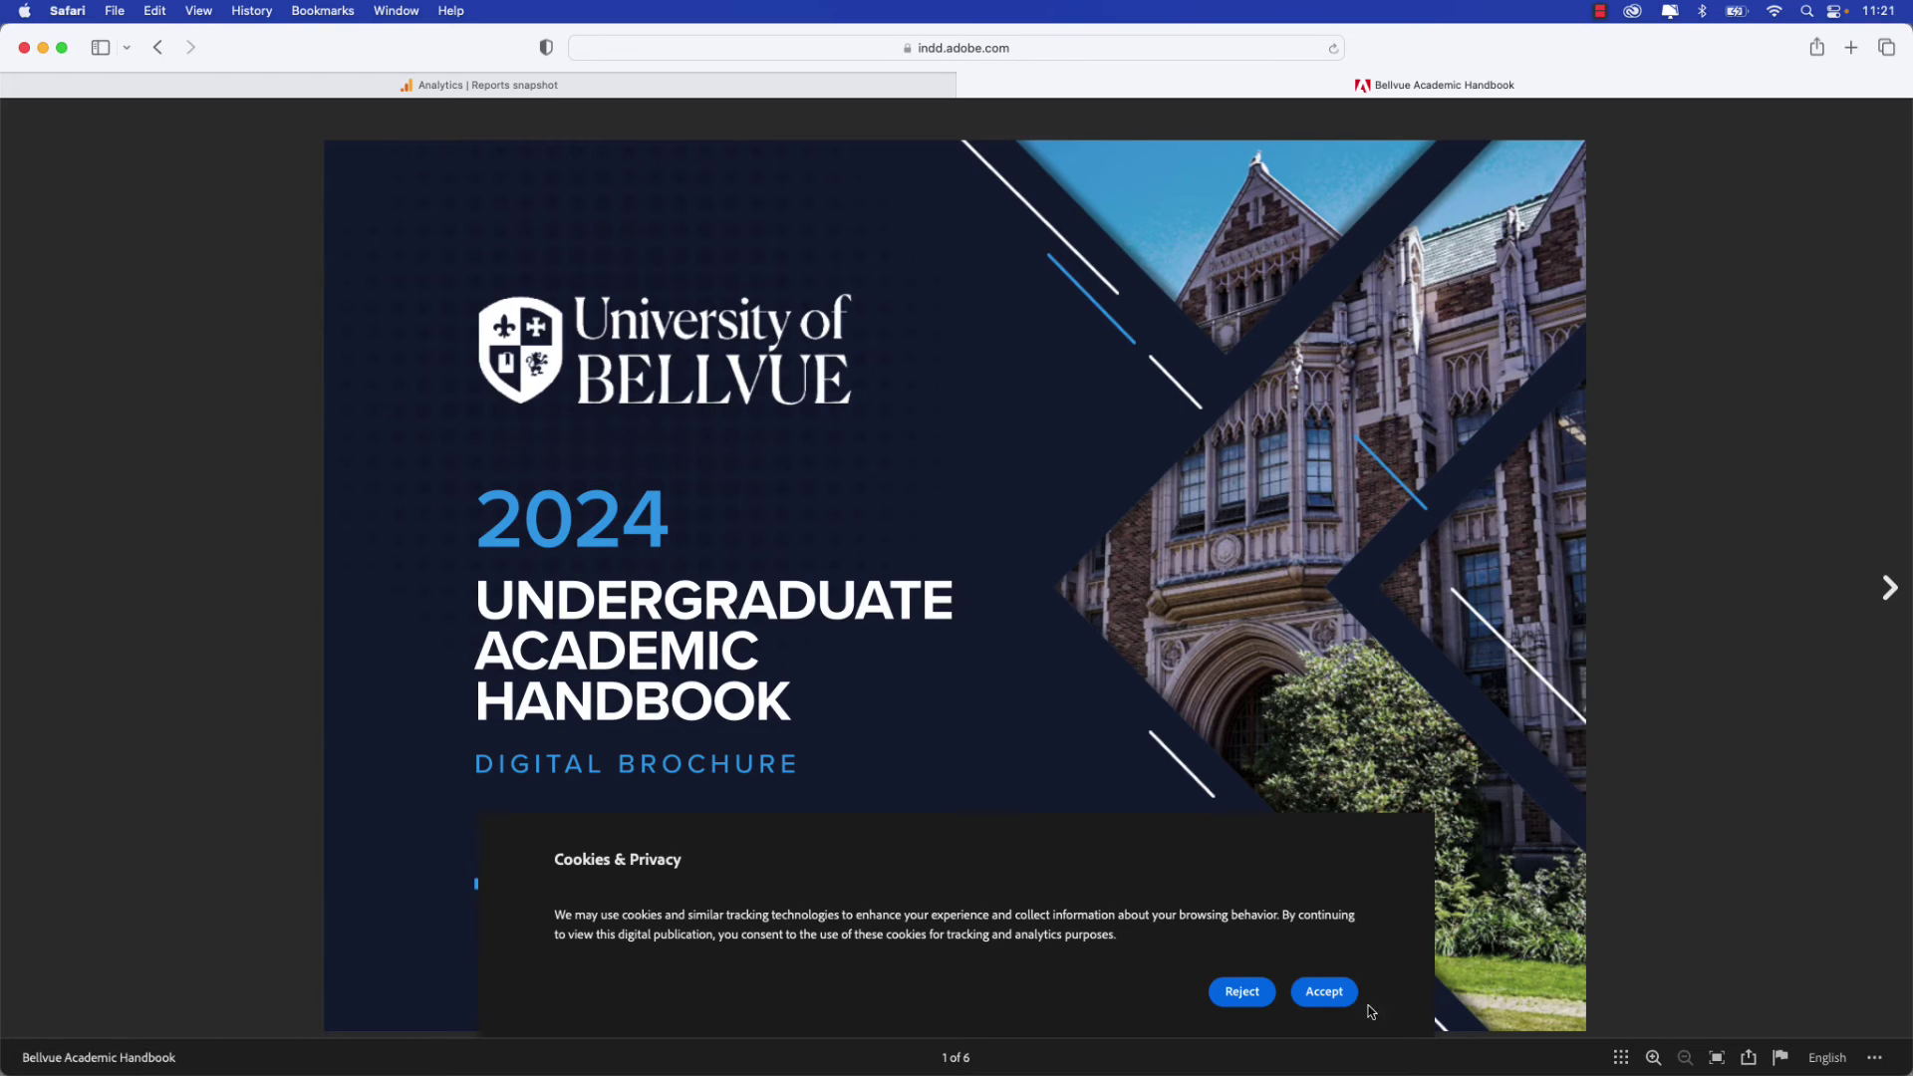
# - Accept the cookie banner and visit the Health Sciences, Agricultural Studies and Computer Sciences pages
pyautogui.click(1326, 993)
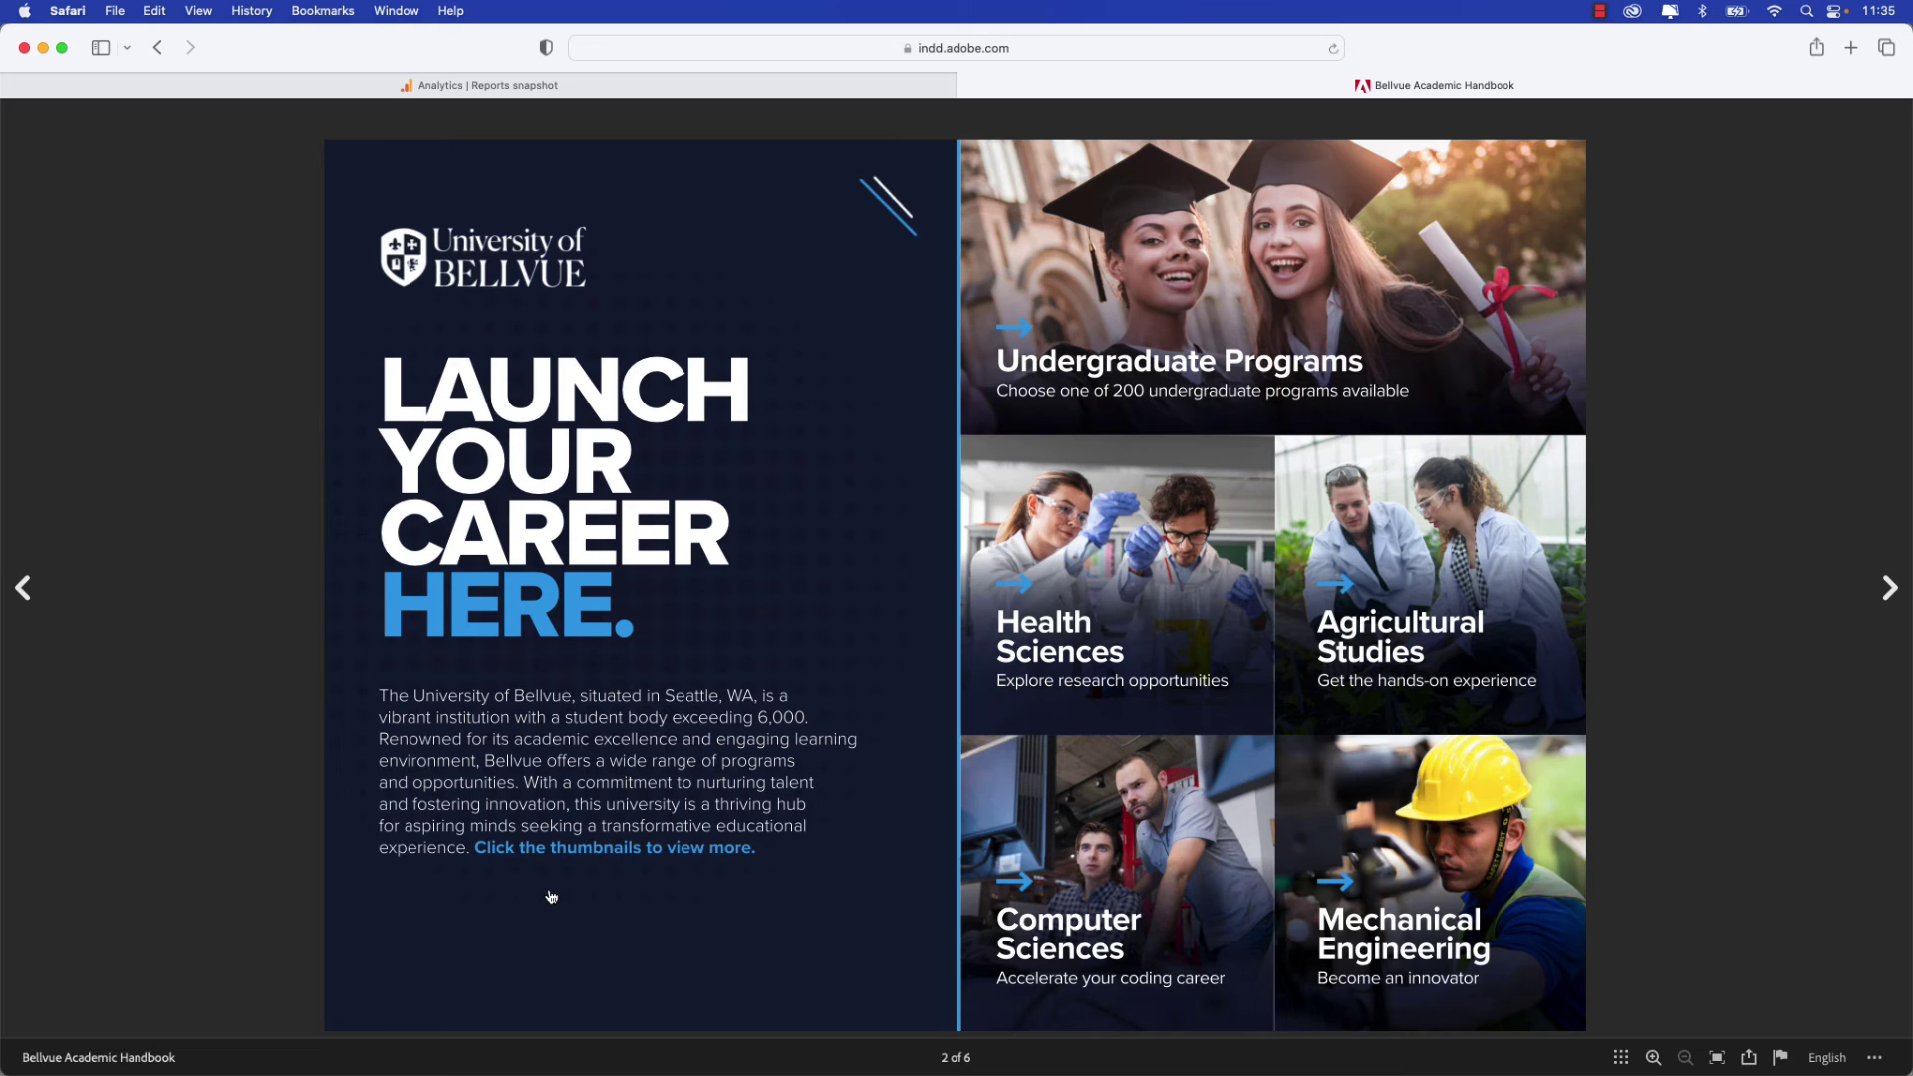
pyautogui.click(1060, 634)
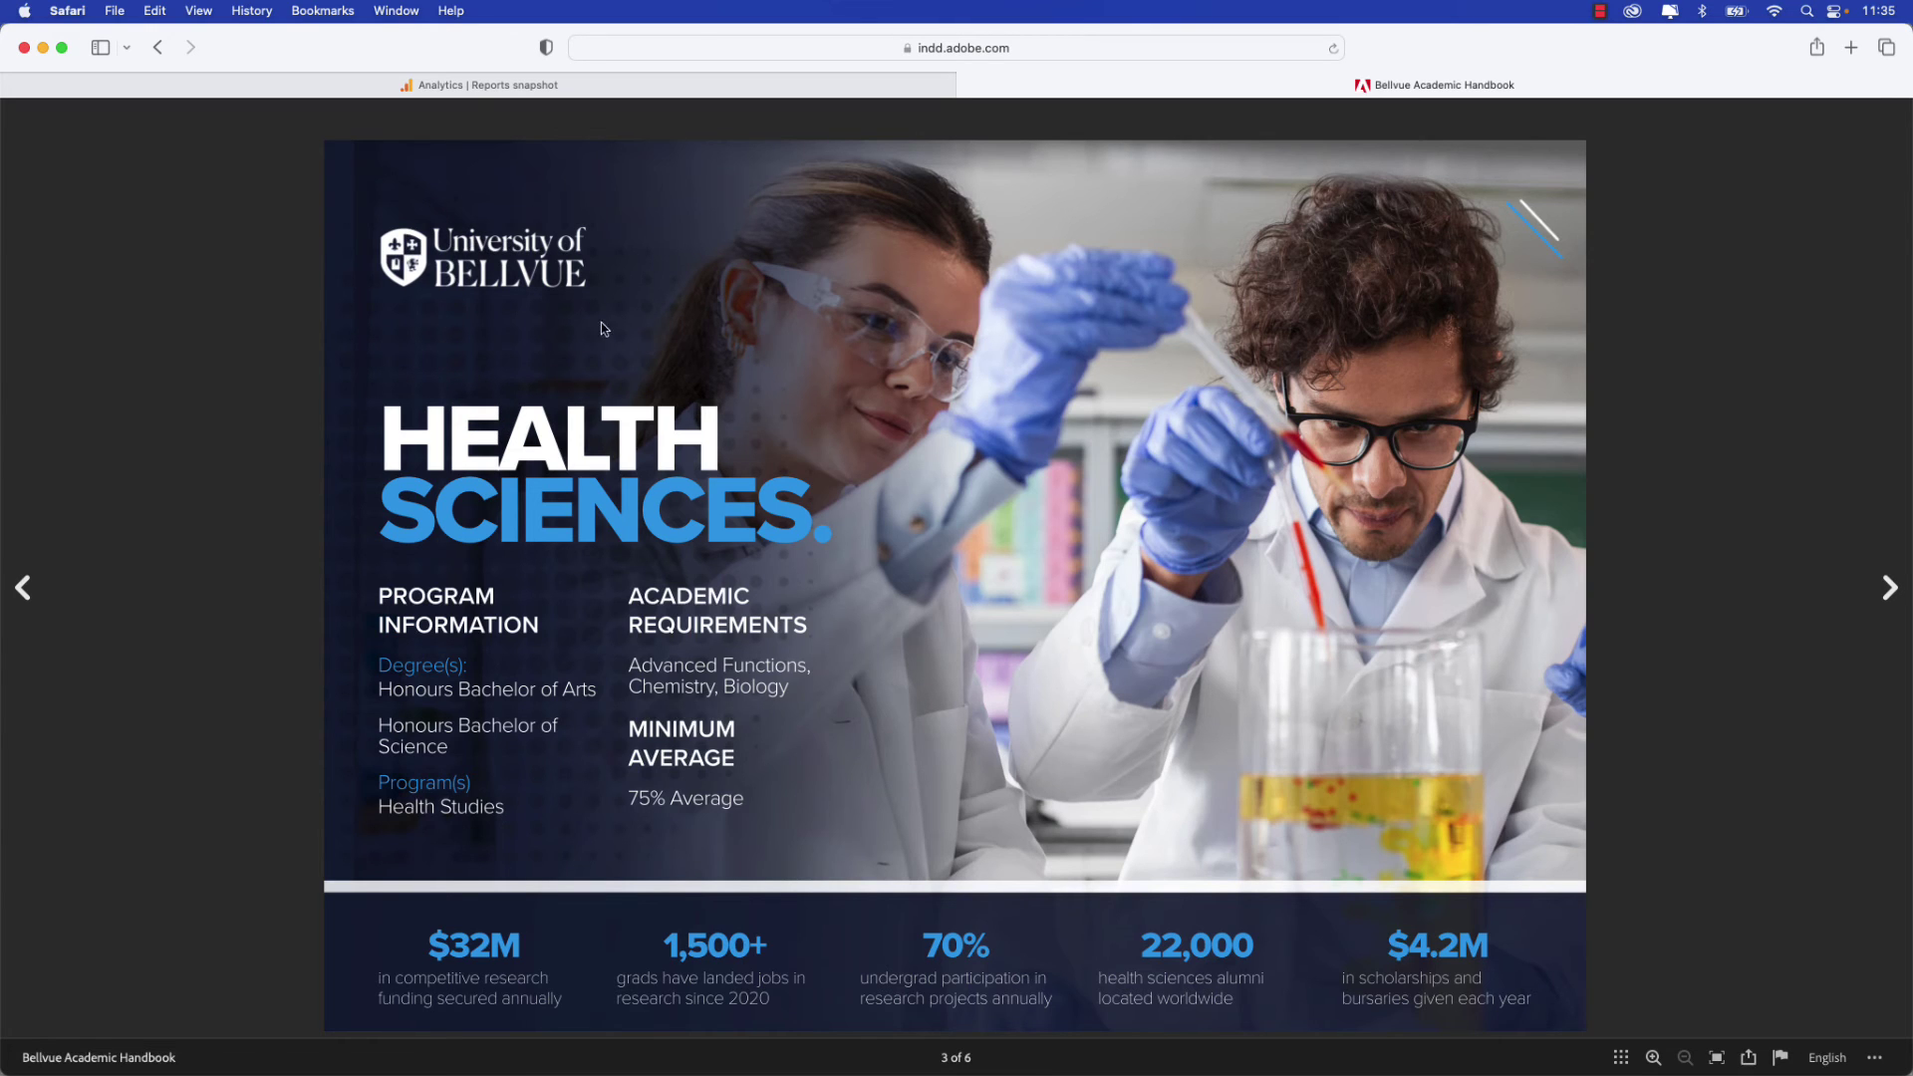
pyautogui.click(528, 276)
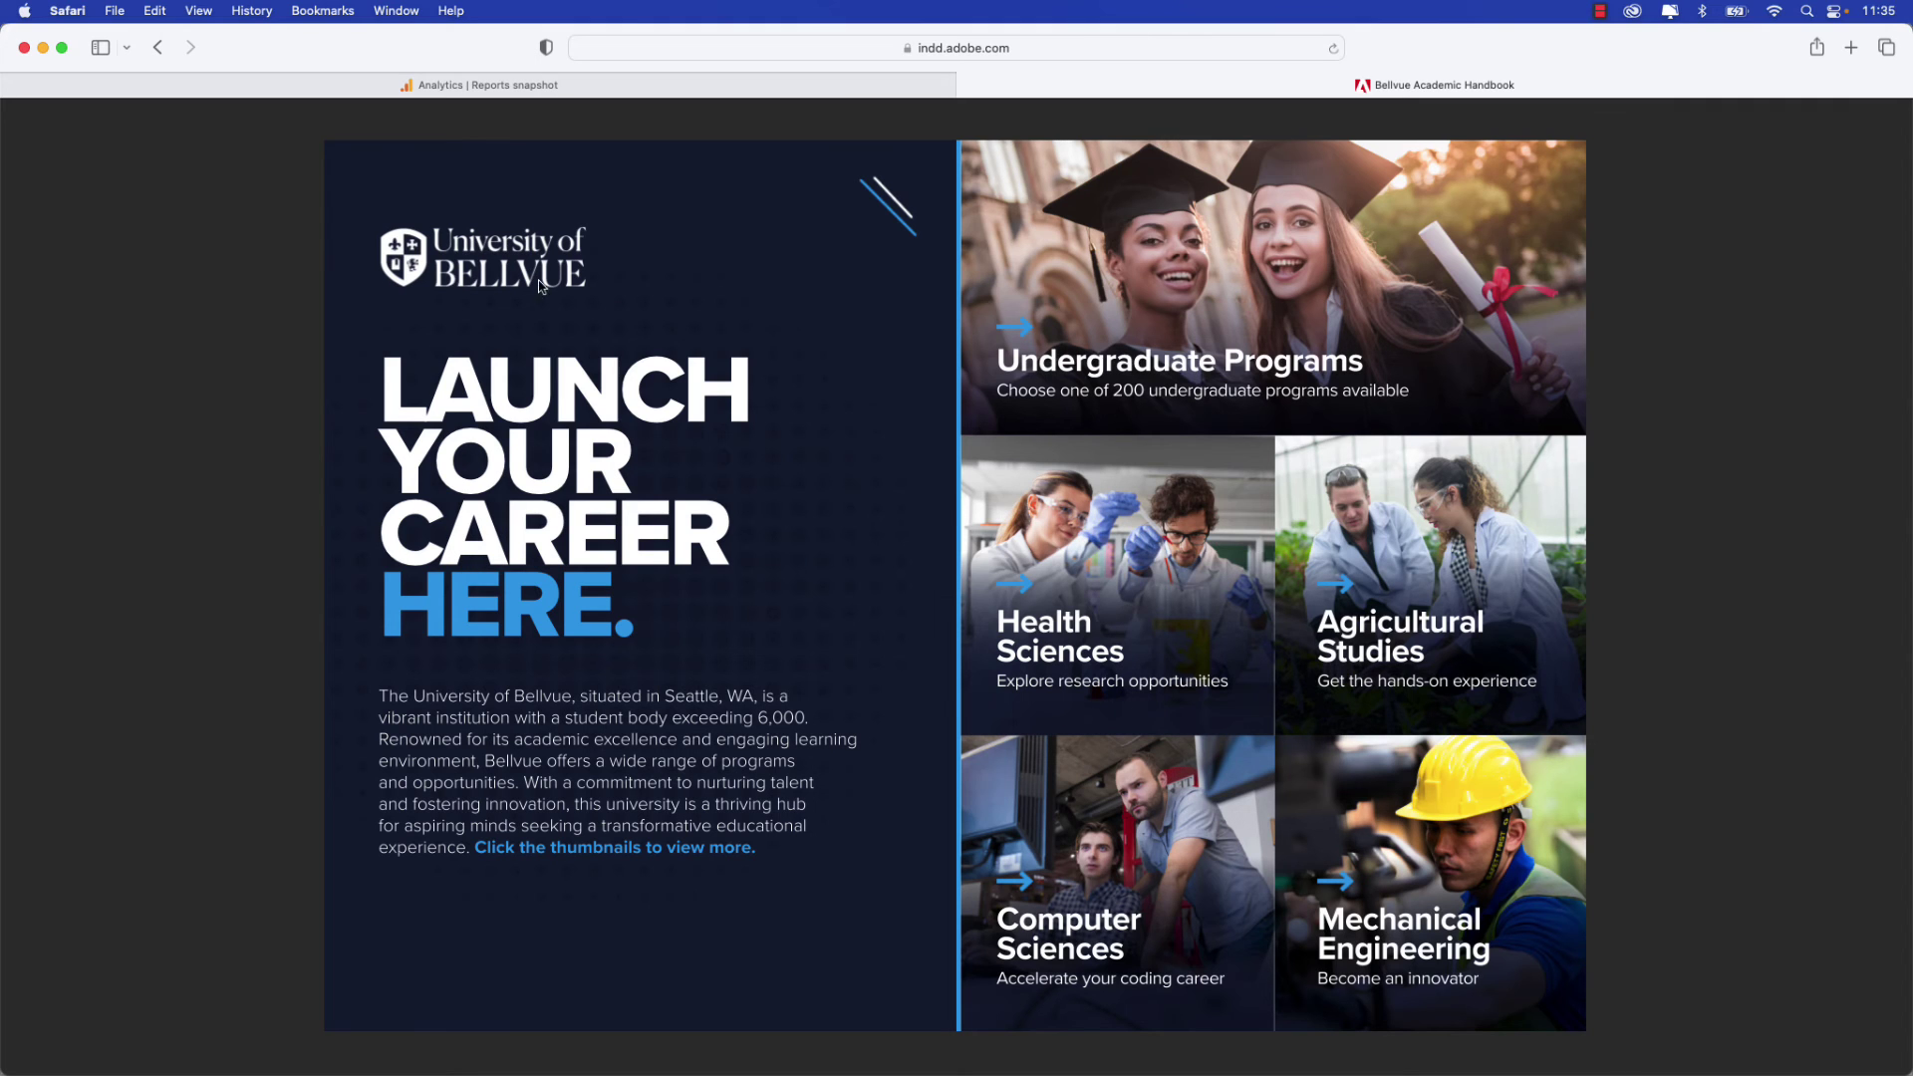
pyautogui.click(1376, 581)
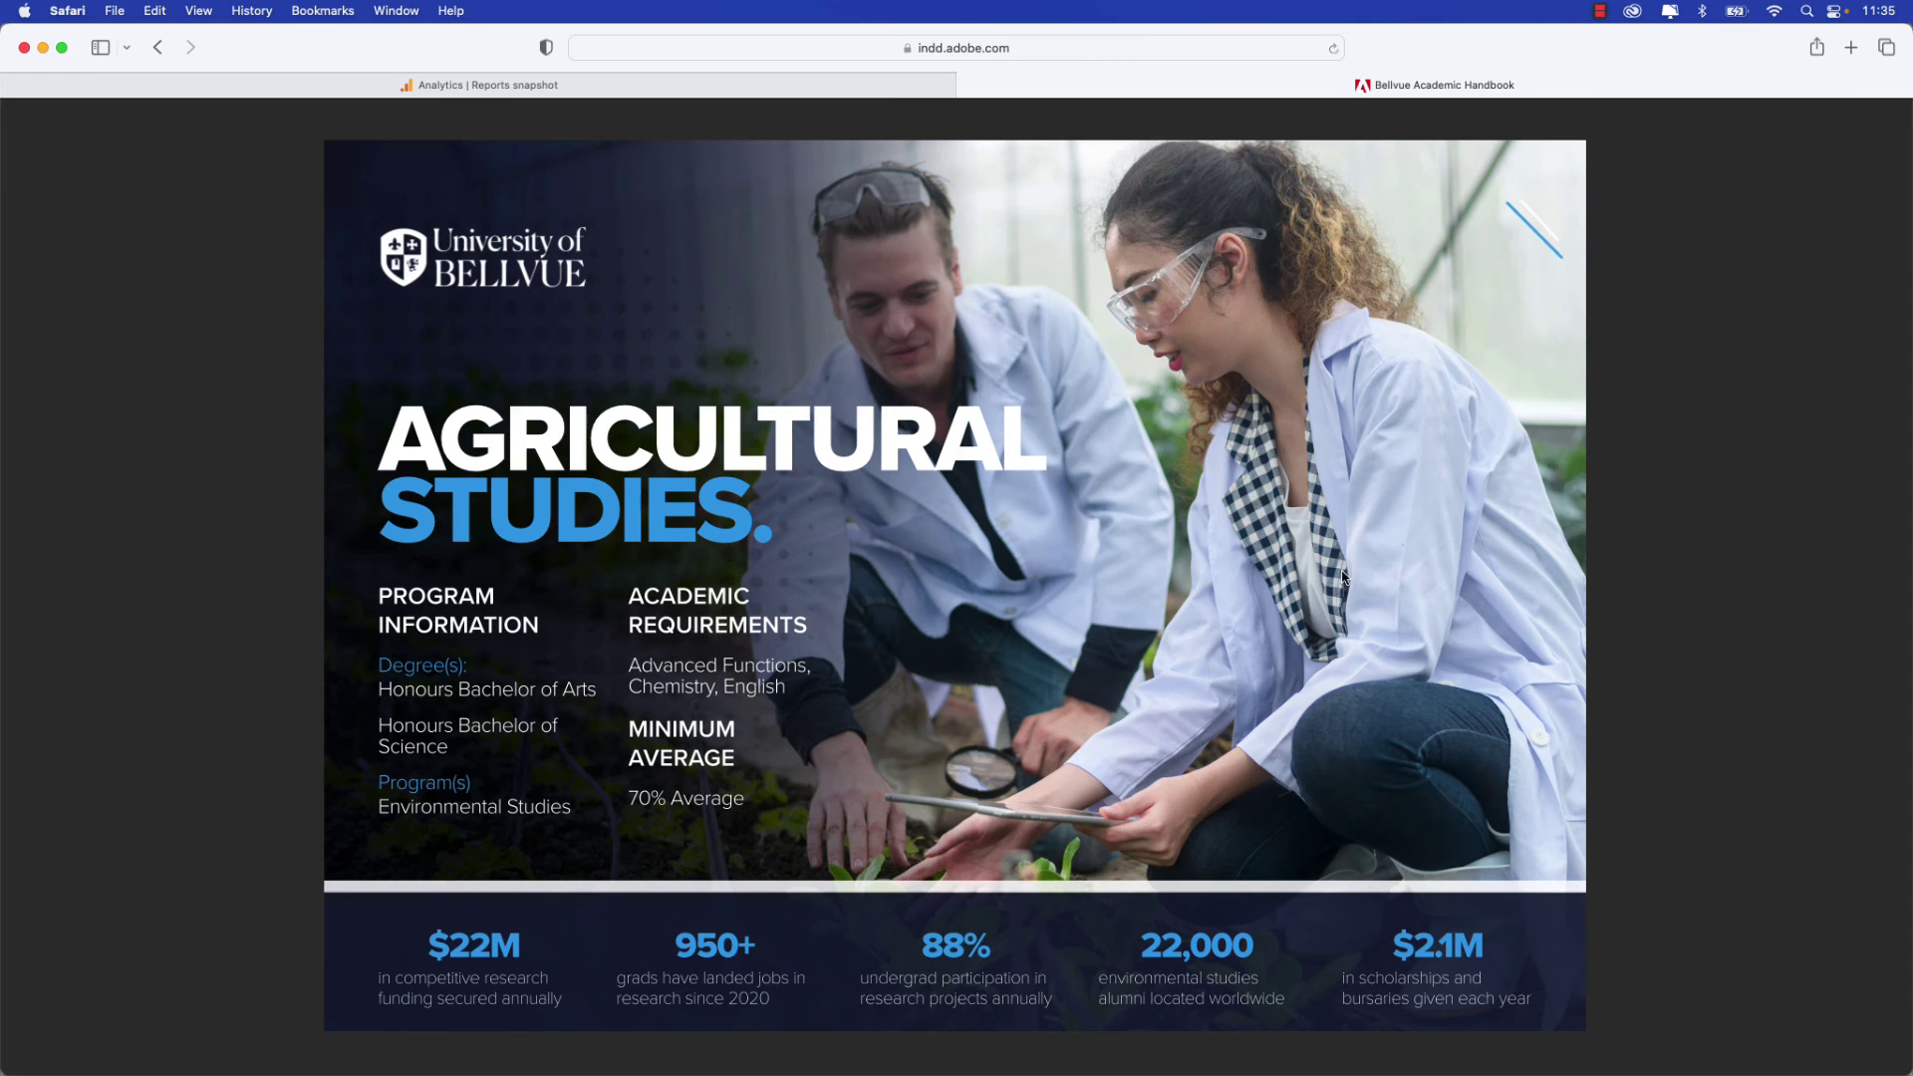
pyautogui.click(560, 282)
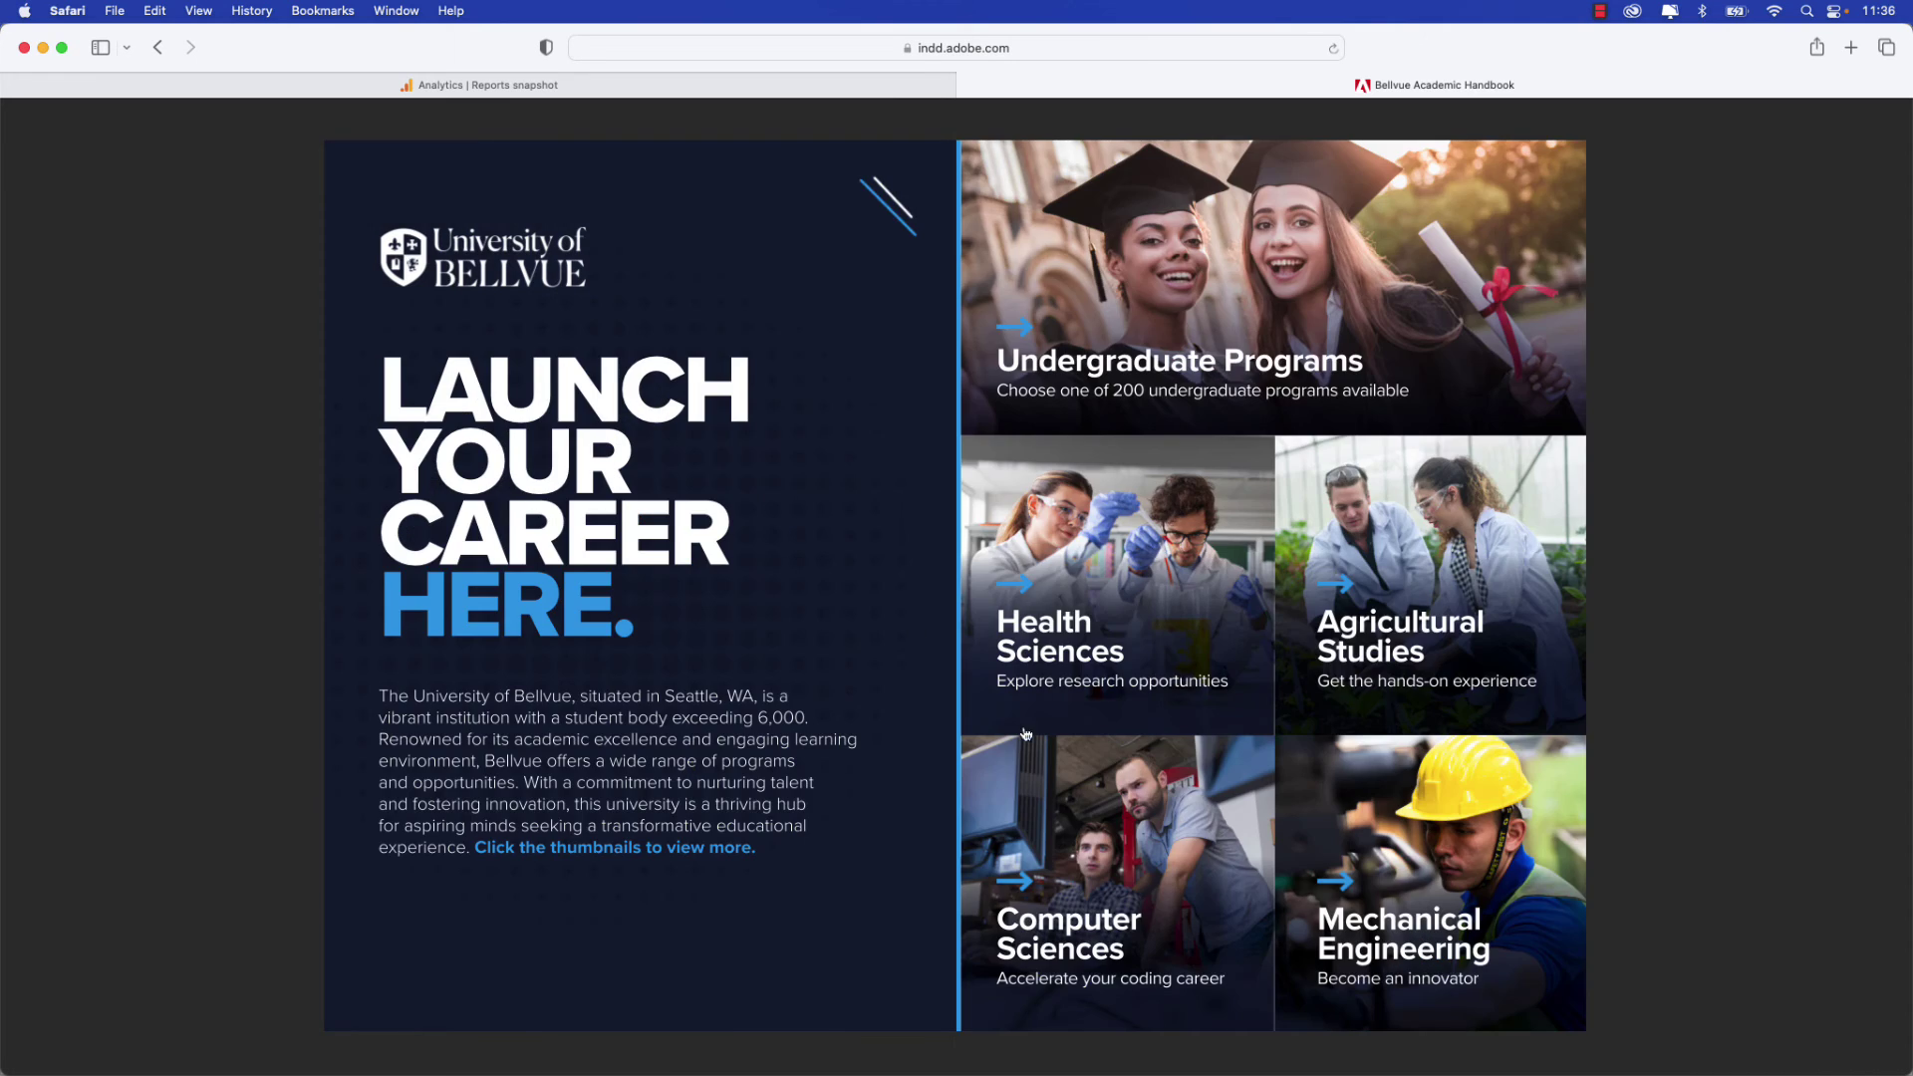
pyautogui.click(1126, 805)
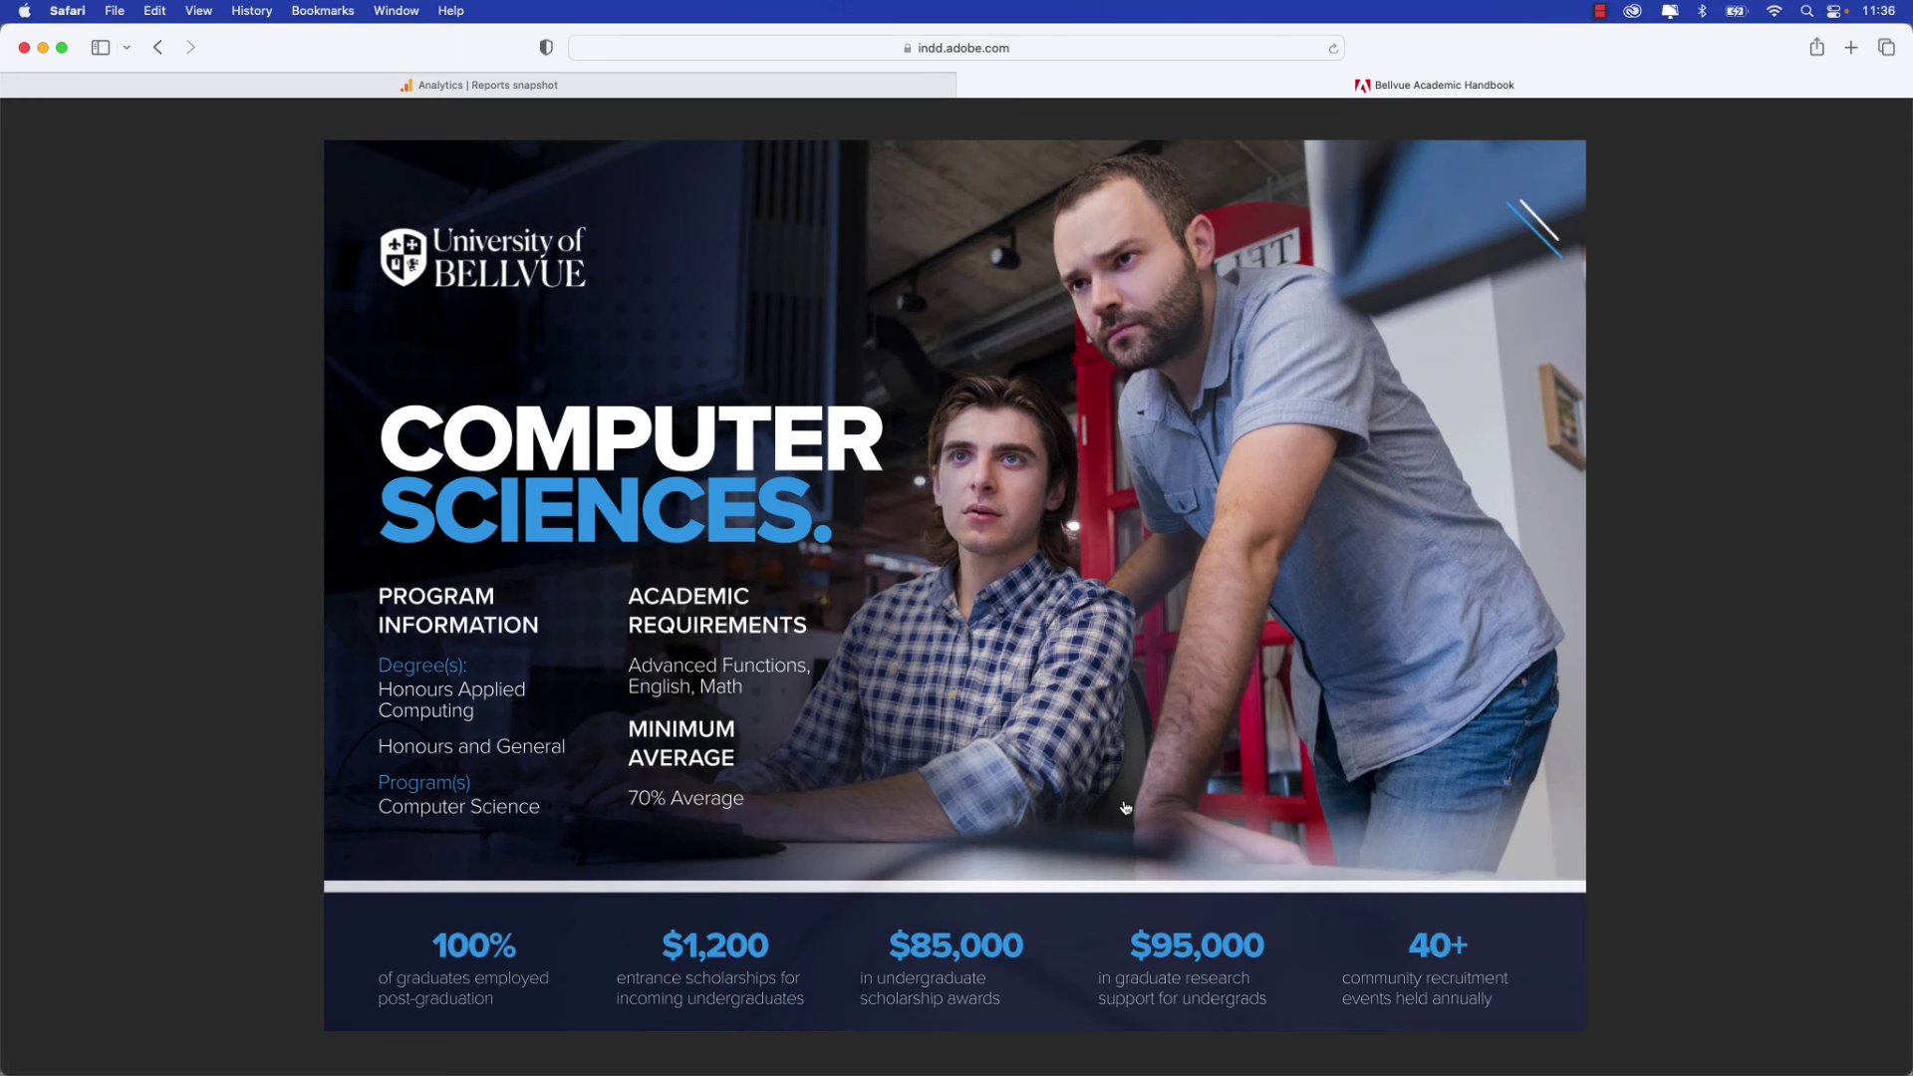
pyautogui.click(518, 269)
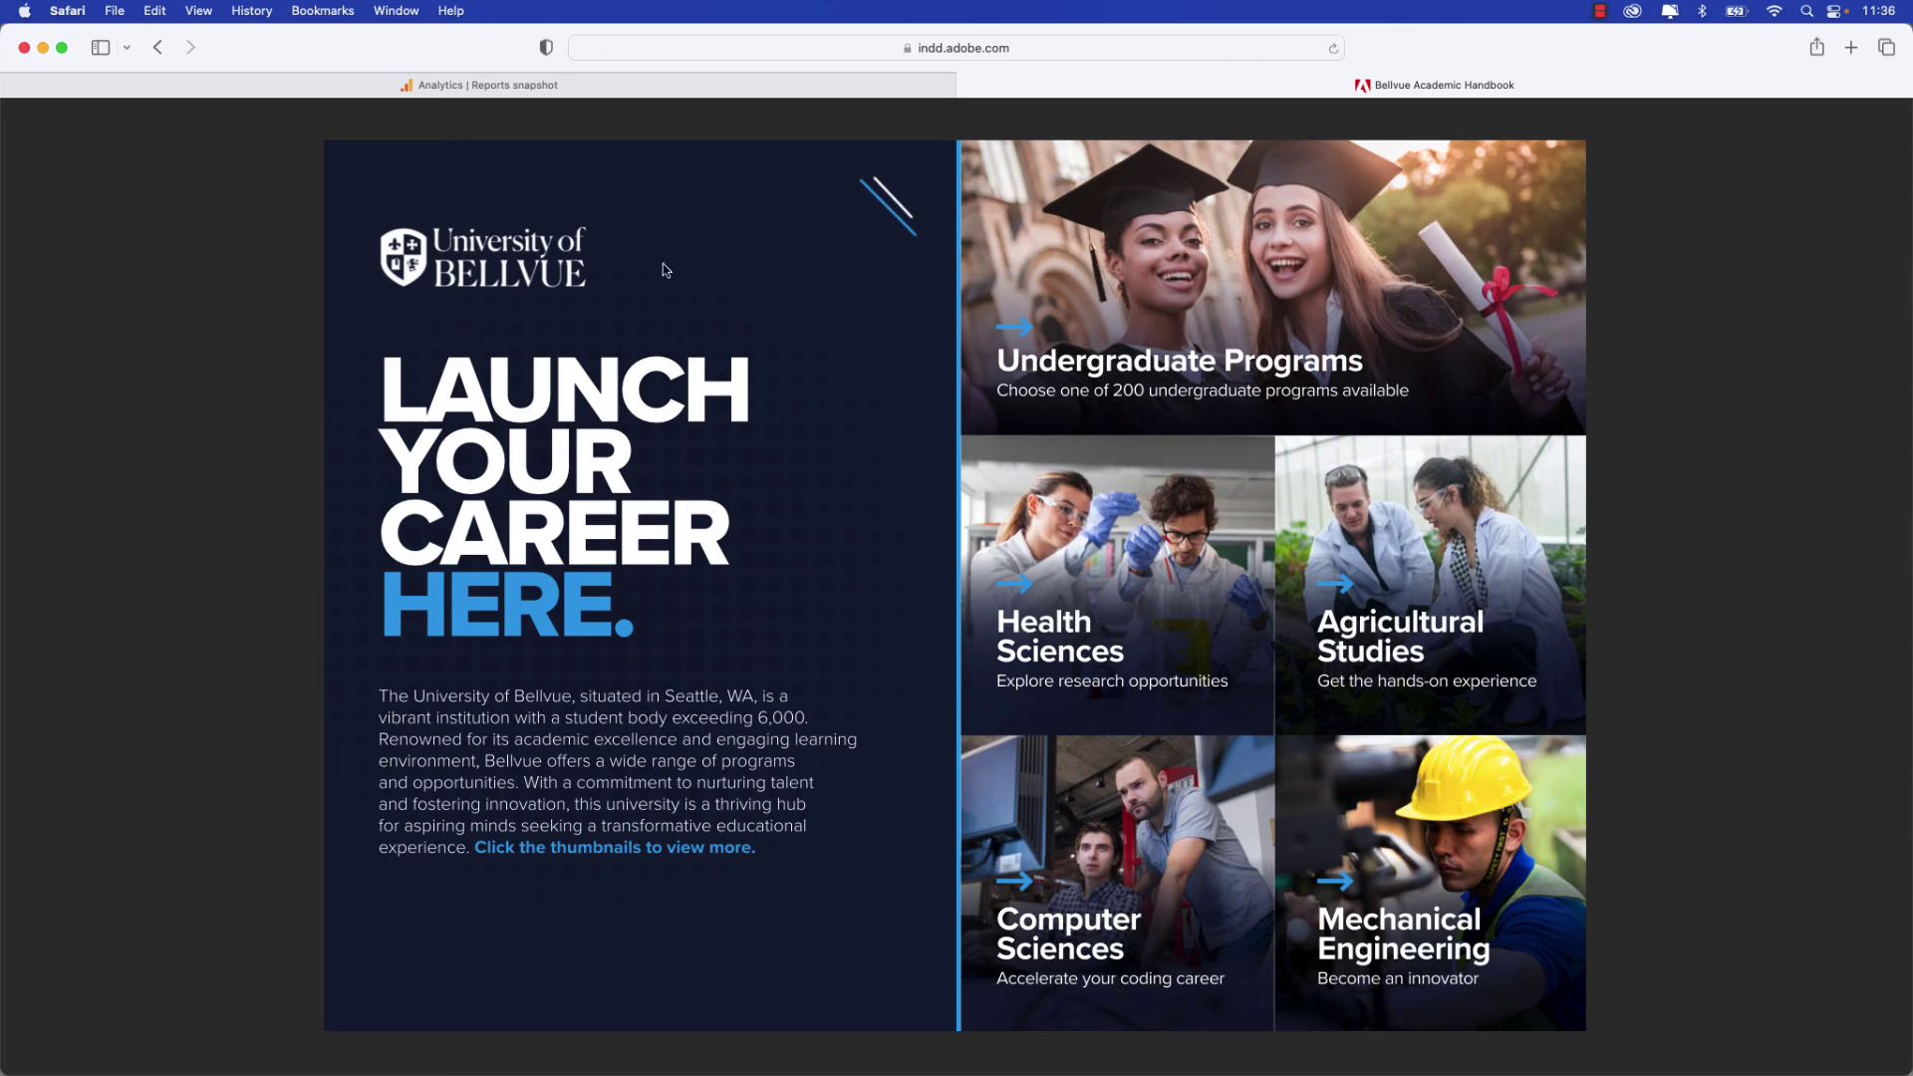
pyautogui.click(611, 91)
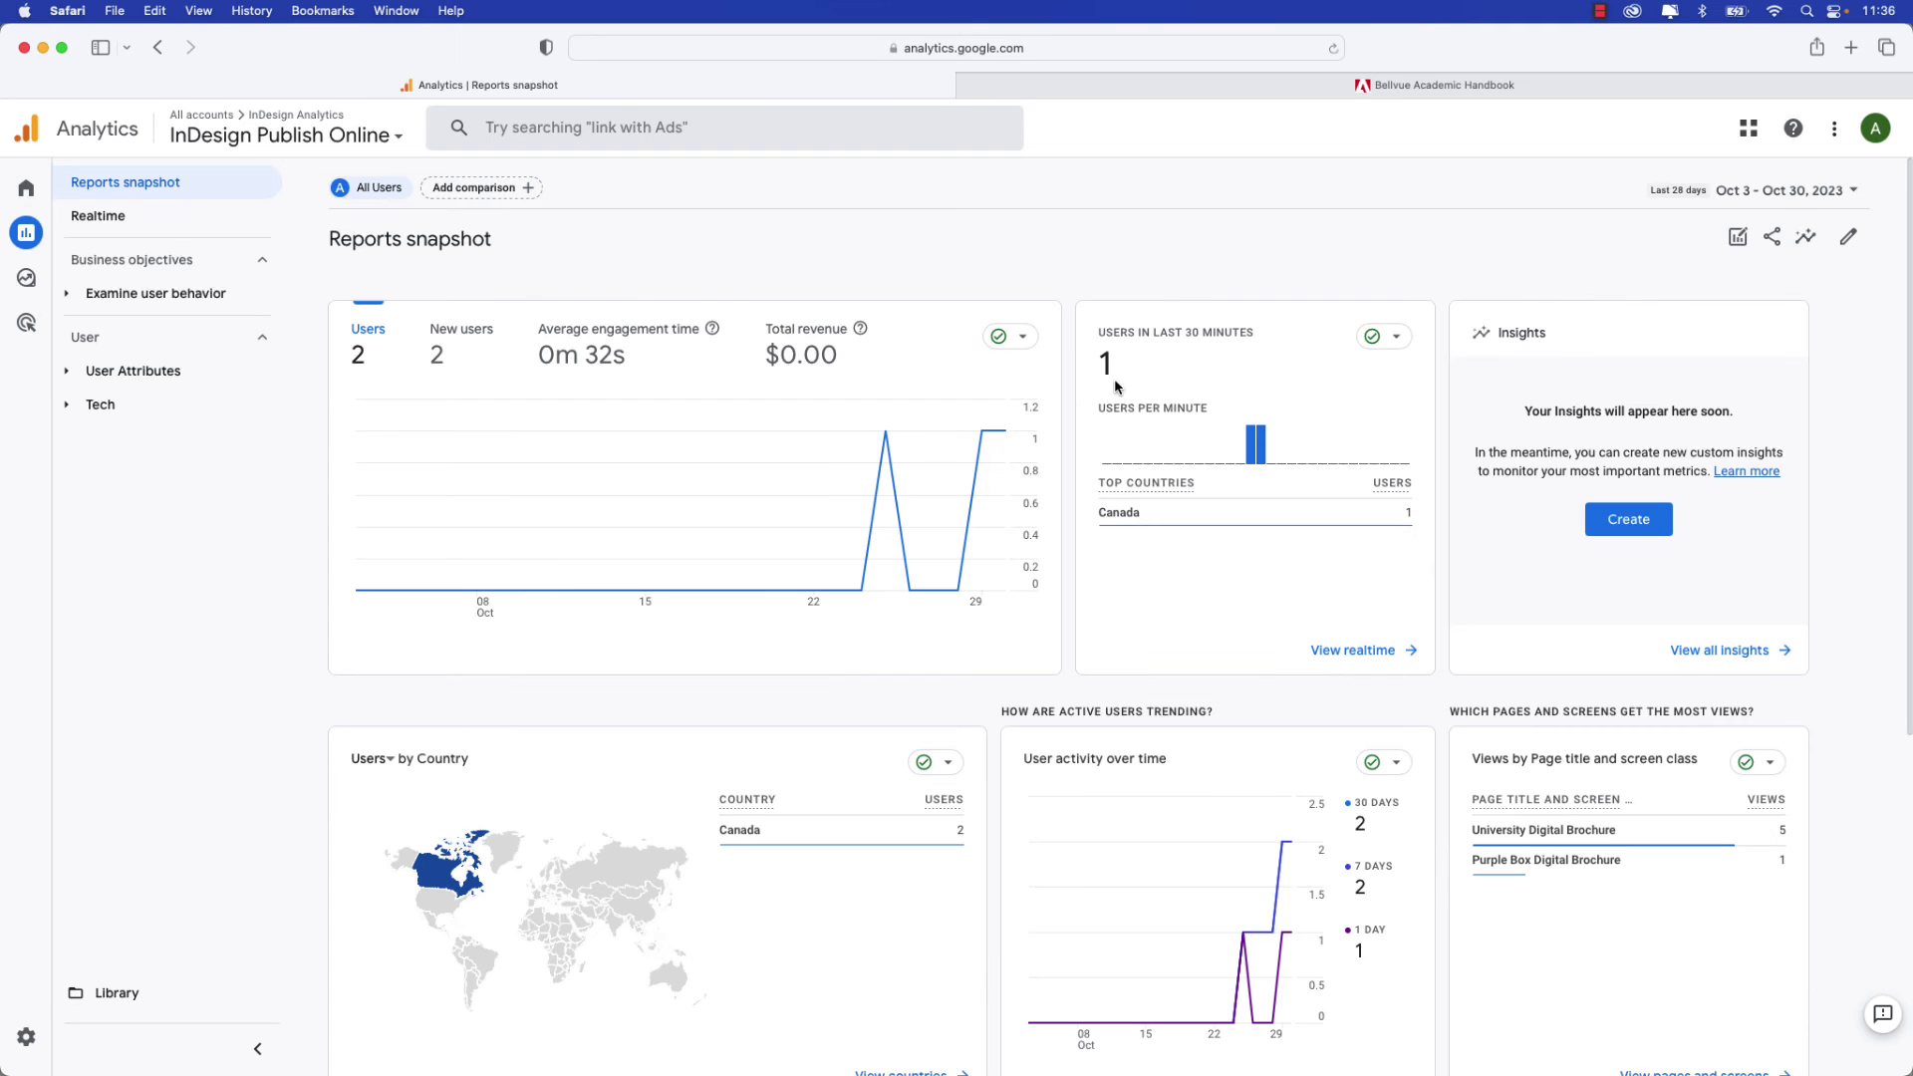
# - Show Realtime in Analytics with 3 Bellvue Academic Handbook views and pan the visitor map
pyautogui.click(1112, 84)
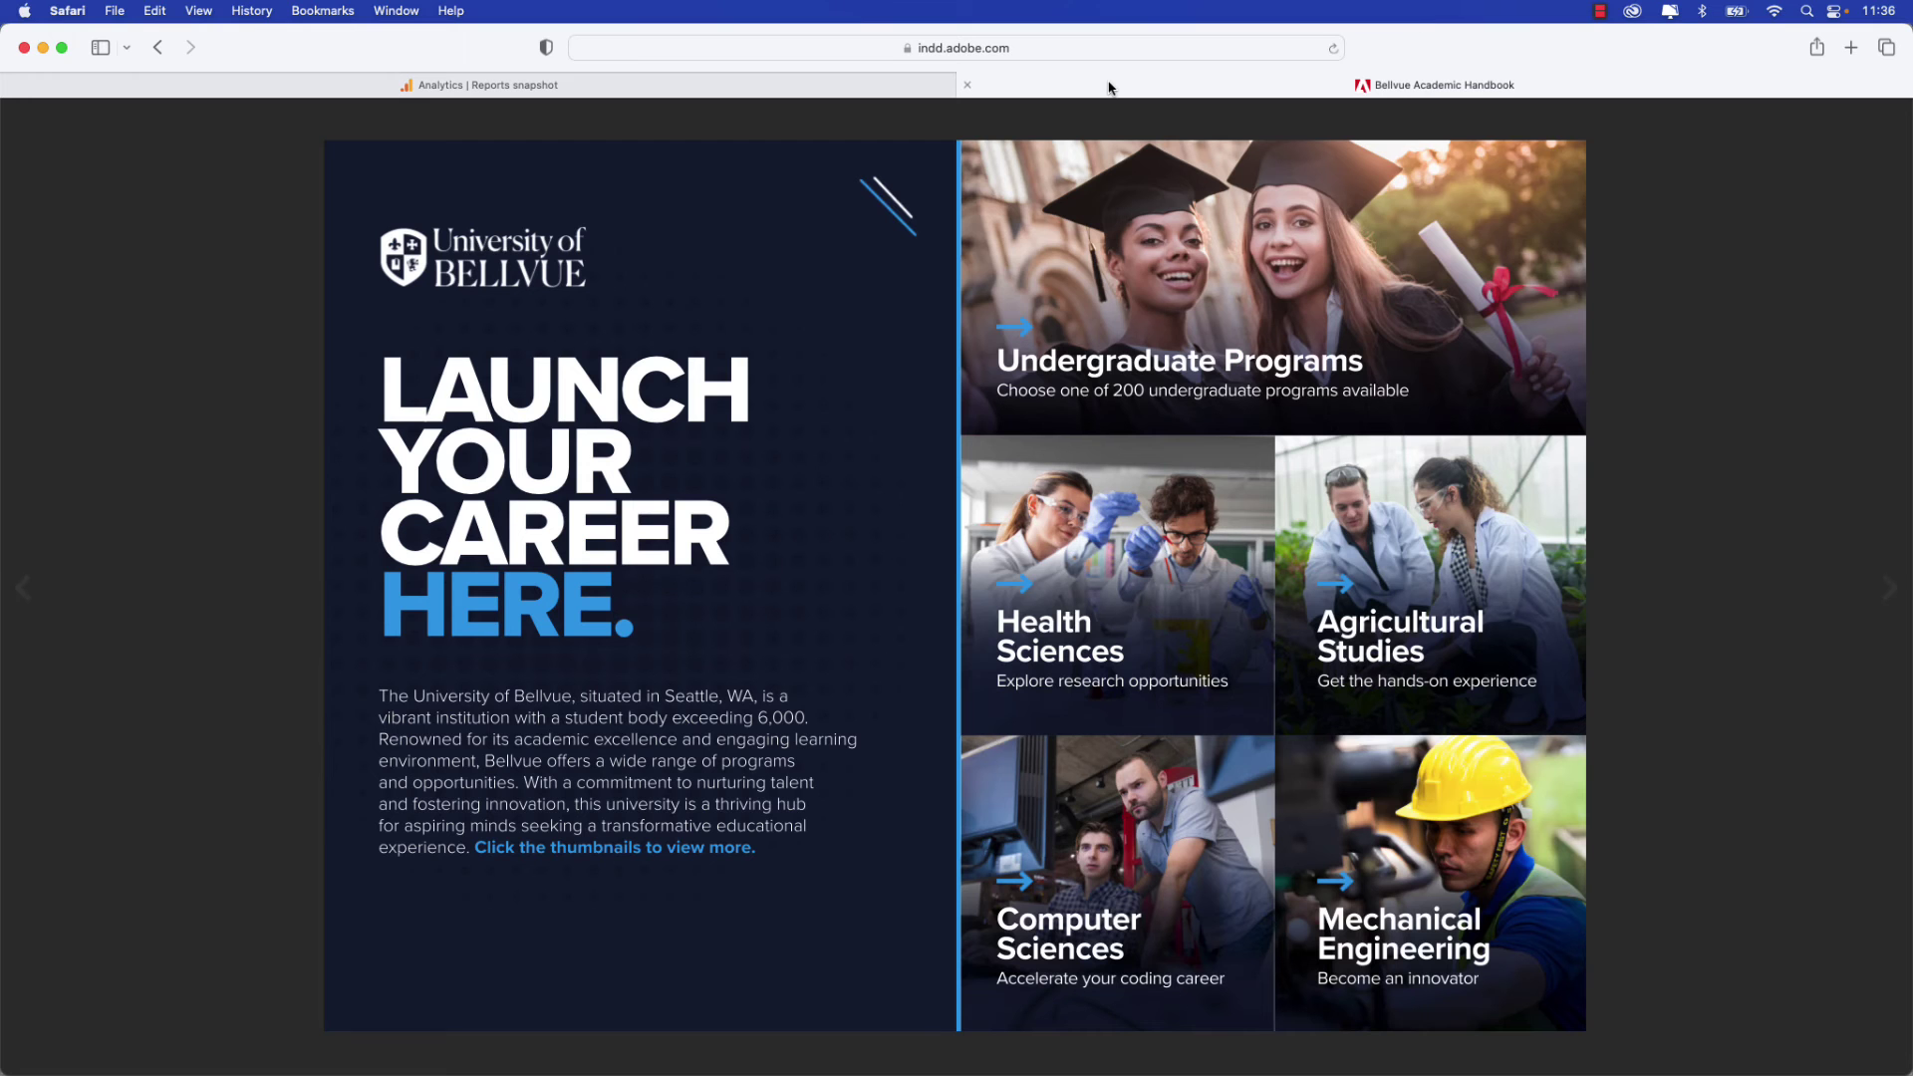
pyautogui.click(630, 92)
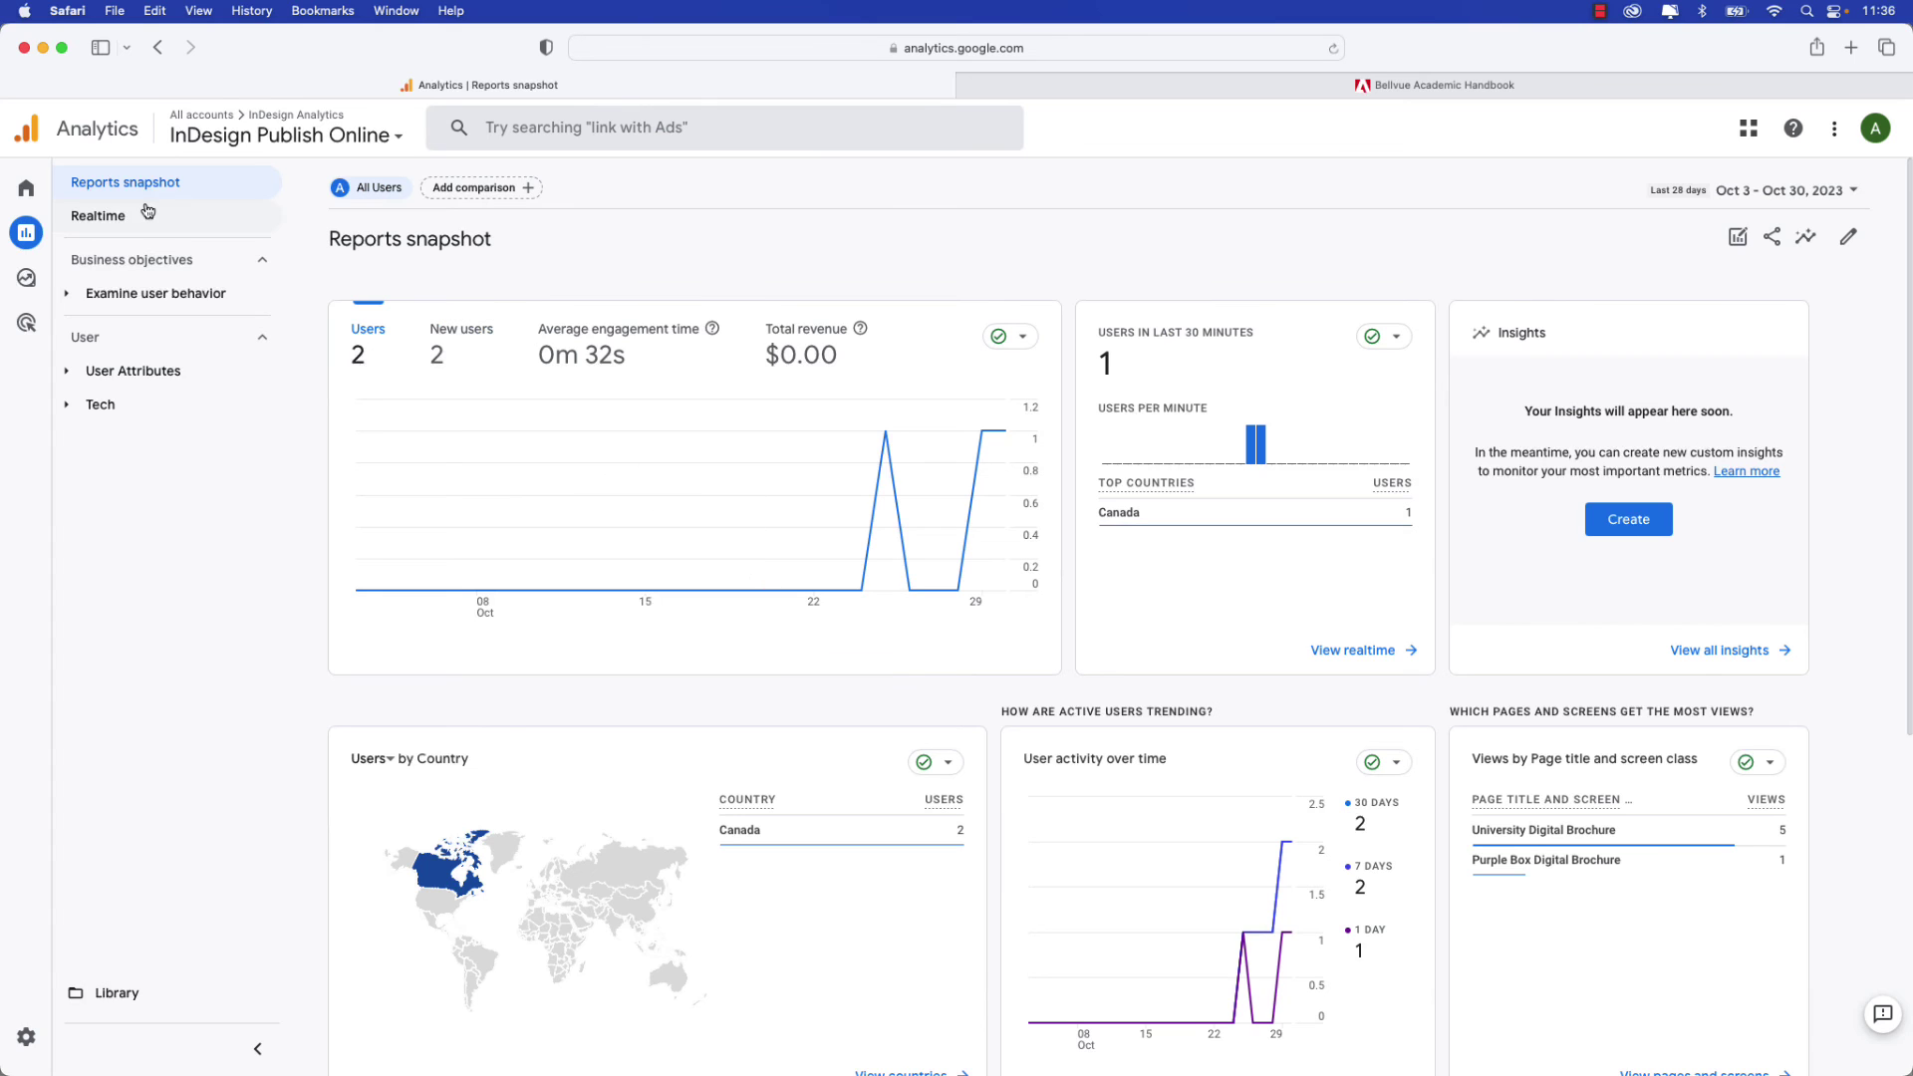
pyautogui.click(107, 219)
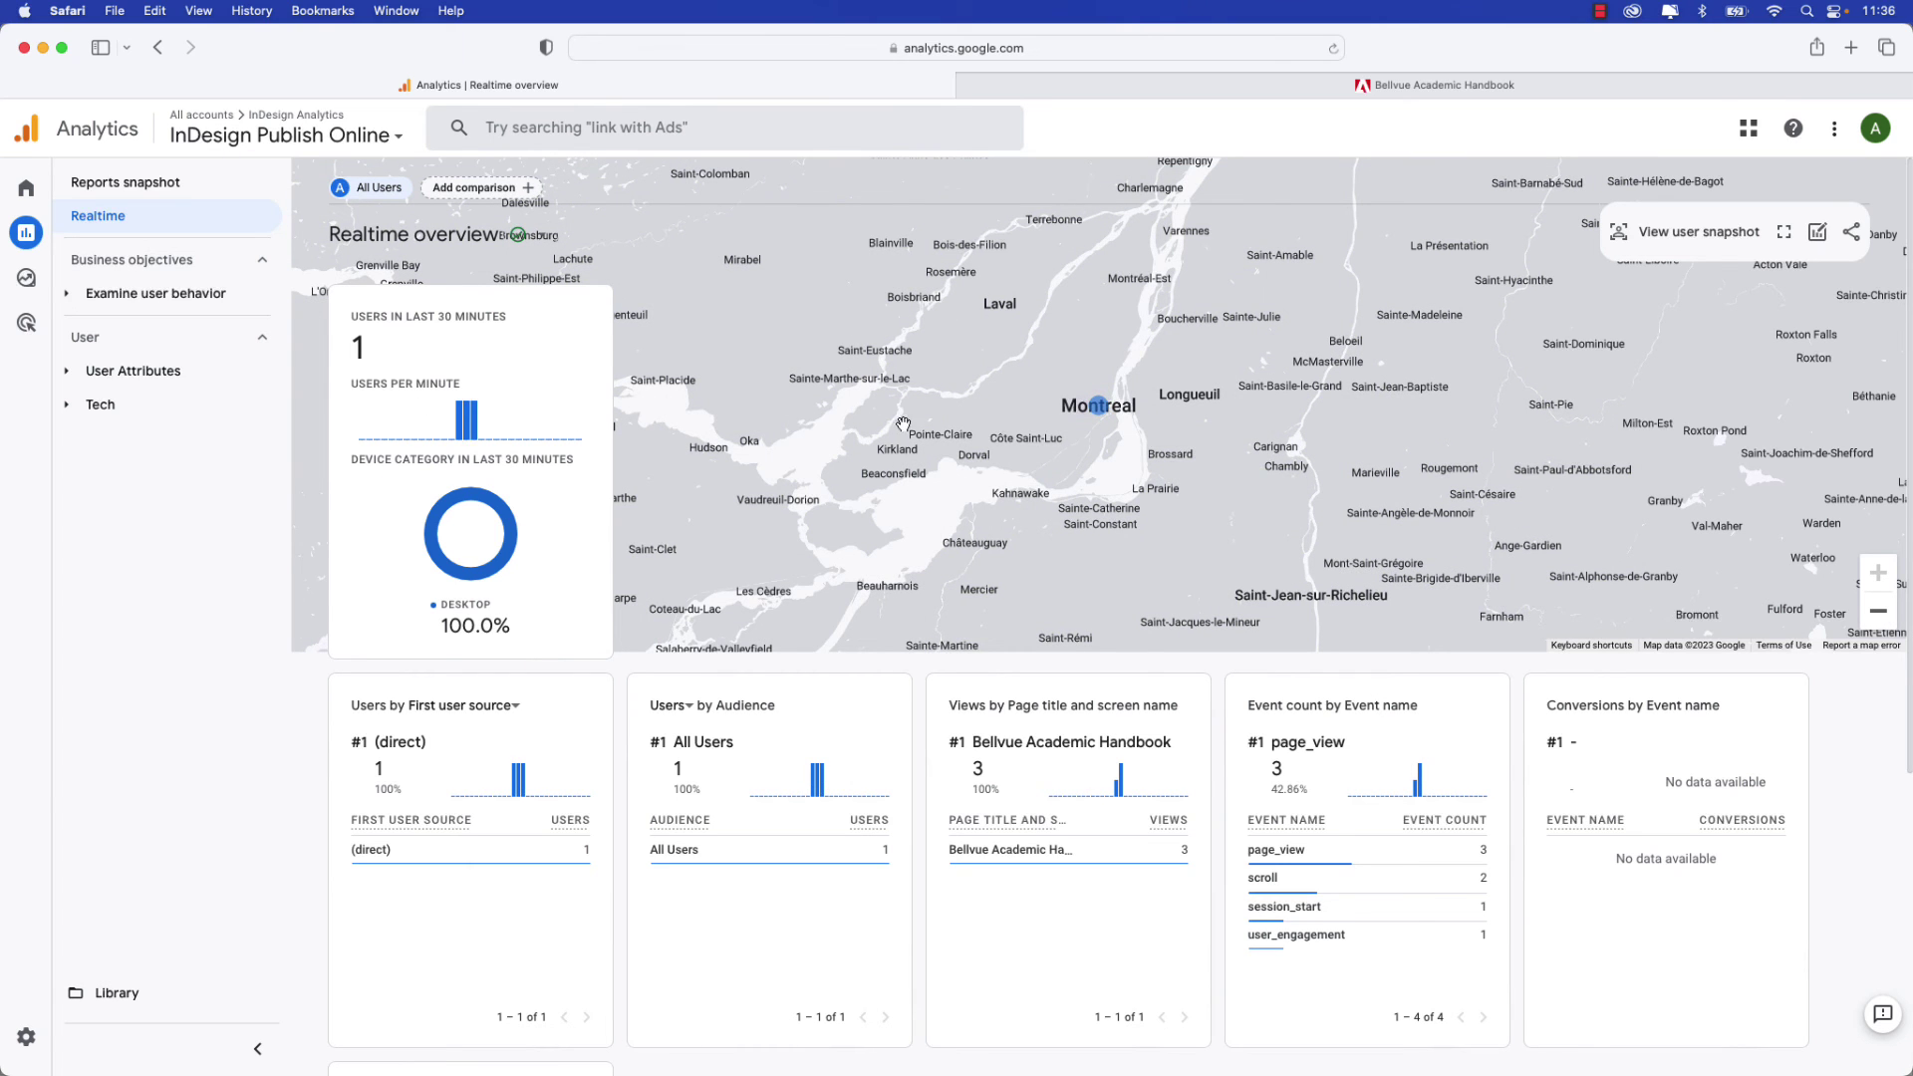
pyautogui.moveTo(856, 488); pyautogui.dragTo(956, 412)
pyautogui.scroll(-3, 582, 635)
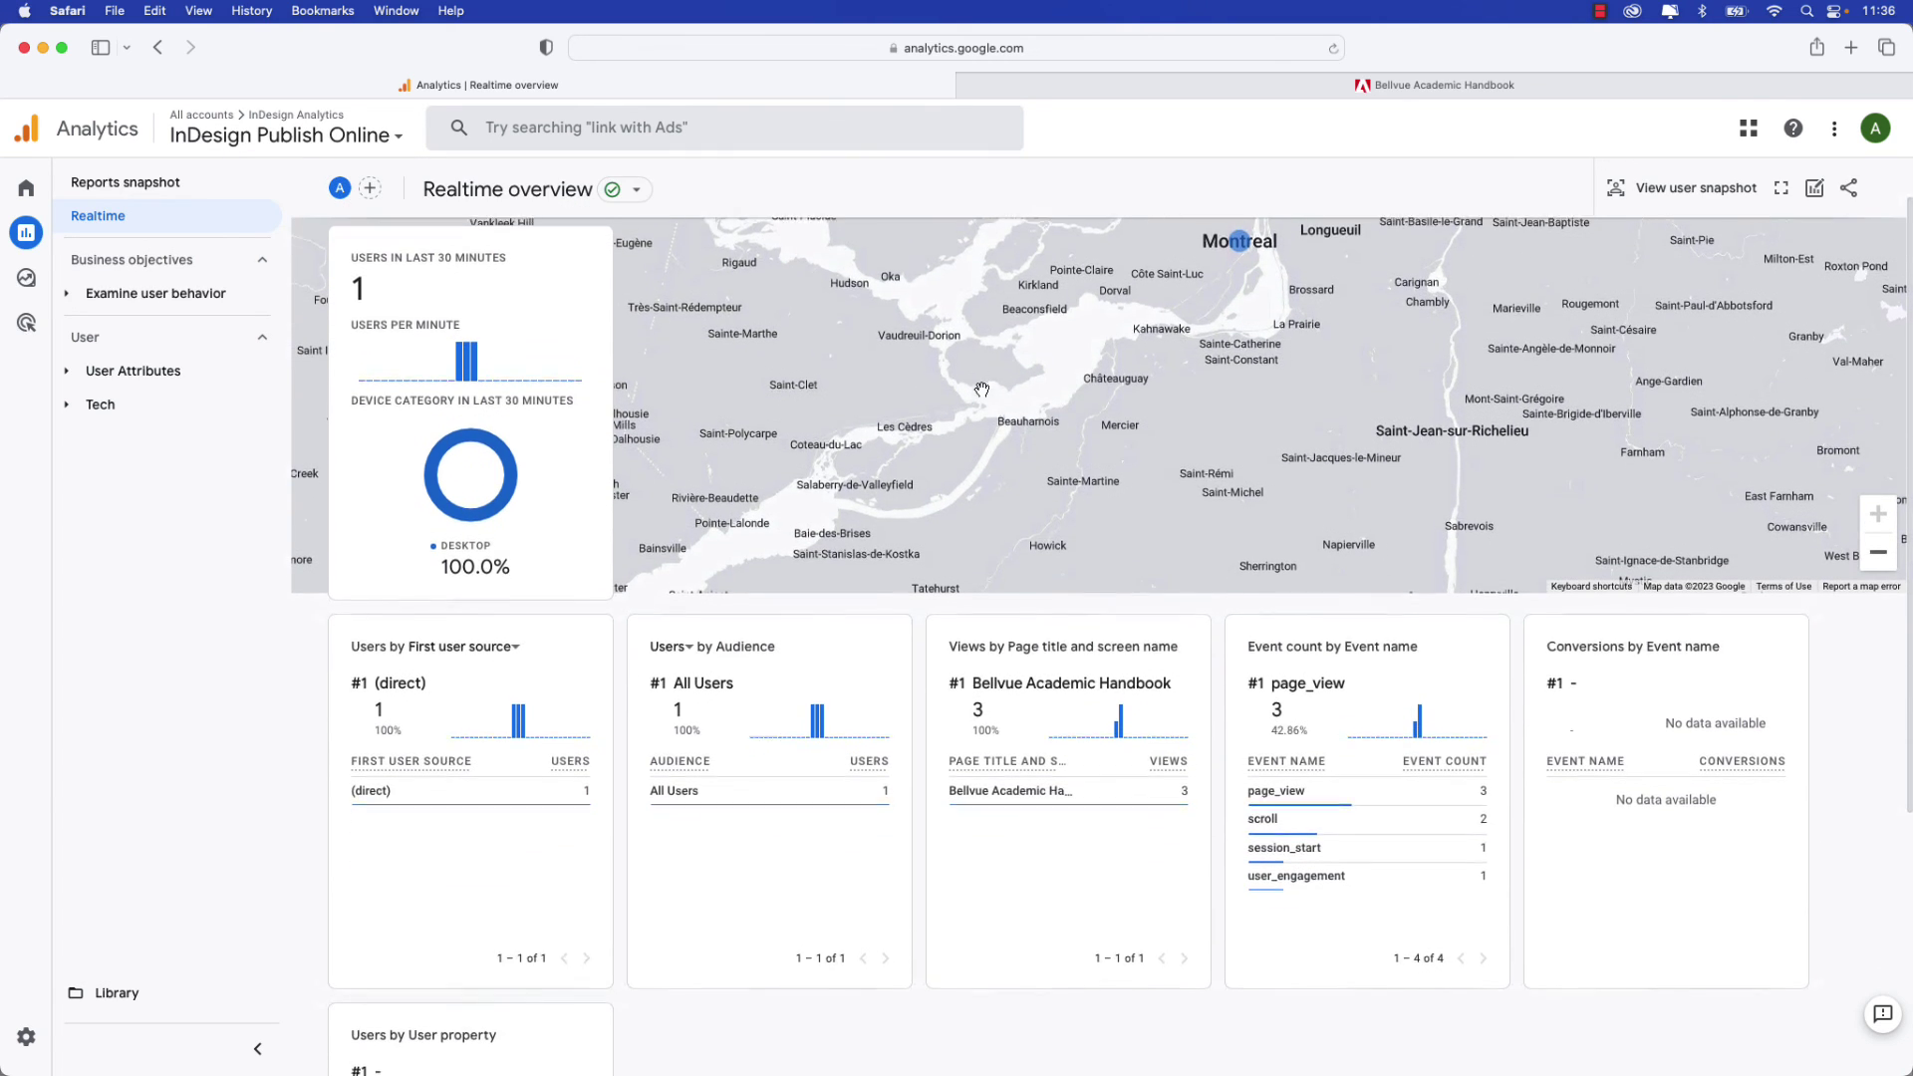